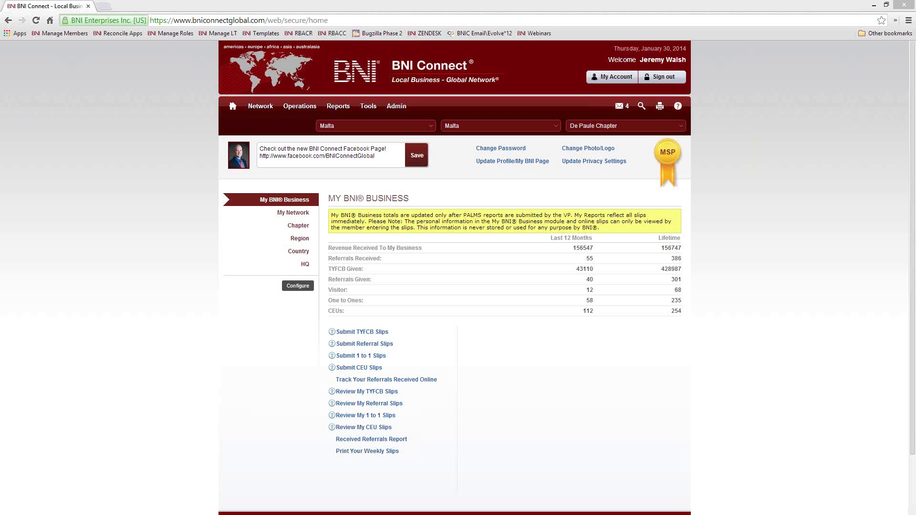
key("alt+Tab")
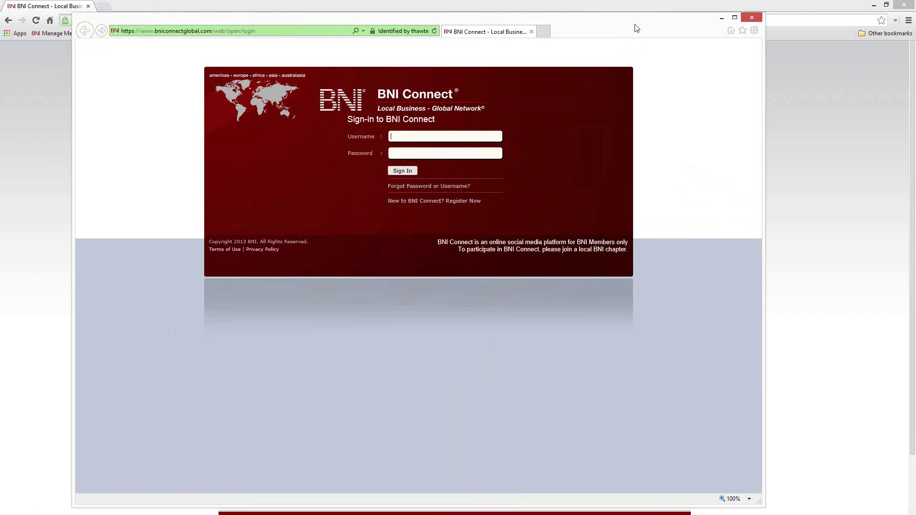
left_click_drag(636, 28, 595, 25)
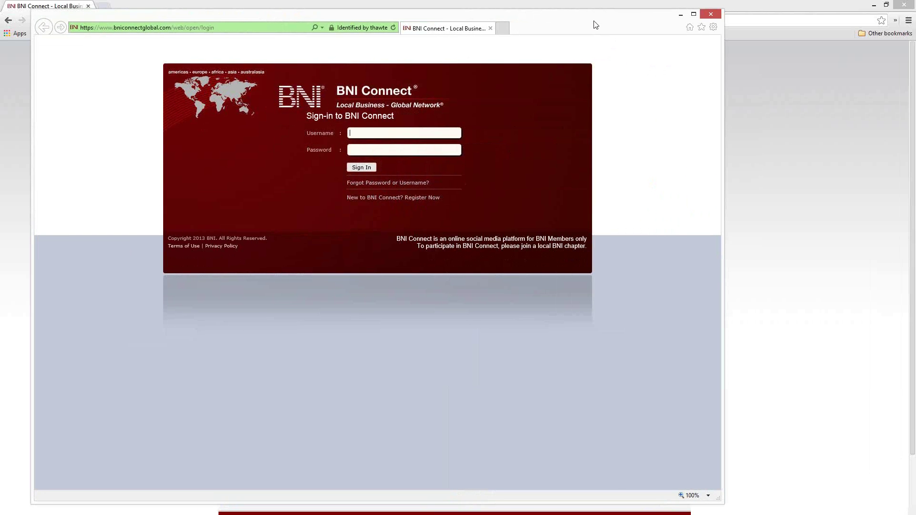
left_click(681, 14)
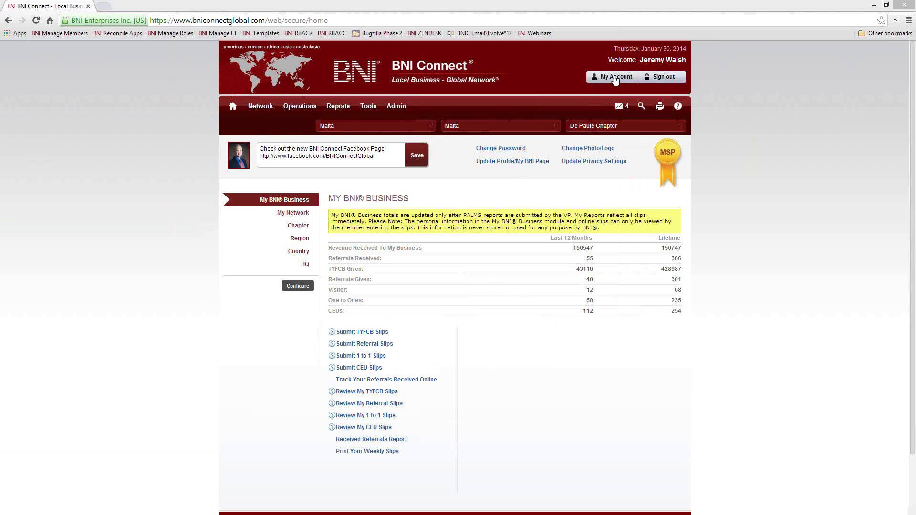
Step: Open your Main Profile from My Account and switch to the User Profile login settings
left_click(611, 79)
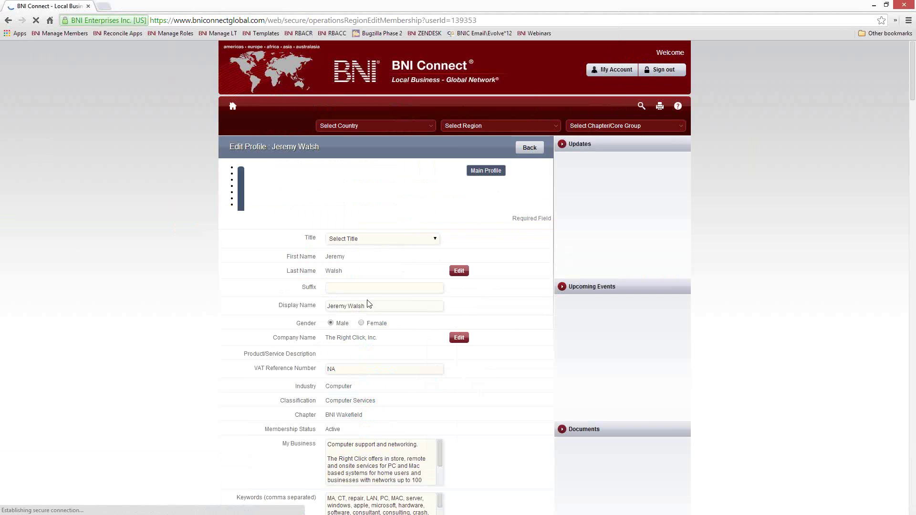
scroll(458, 368, "down", 2)
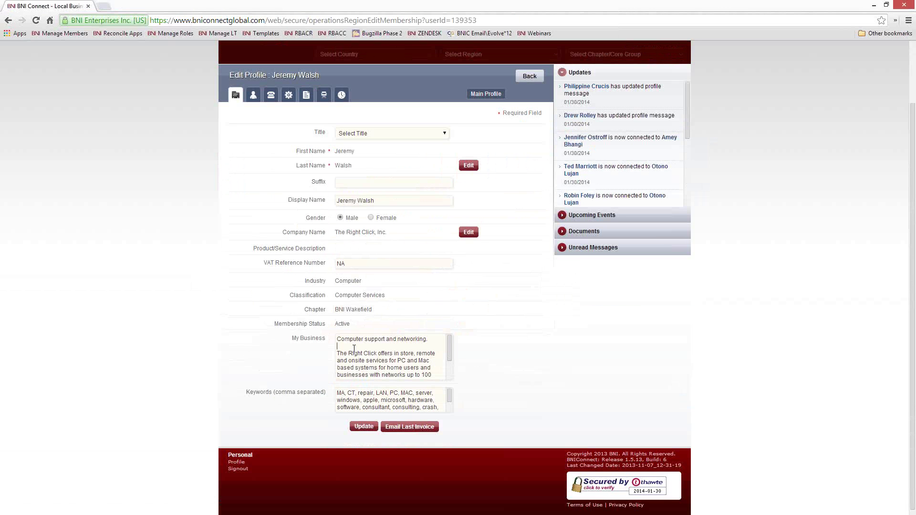
left_click(354, 349)
left_click(253, 95)
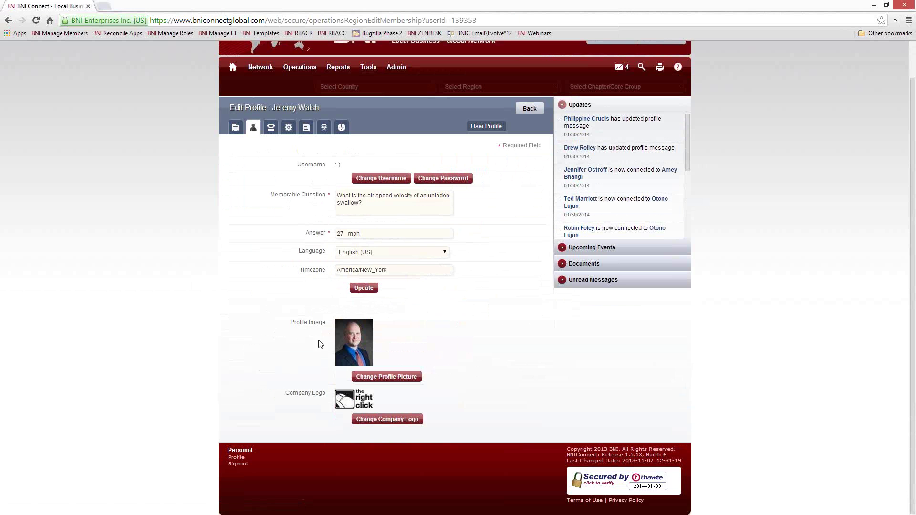
Step: Look through the profile's contact details and its privacy and notification settings
left_click(270, 128)
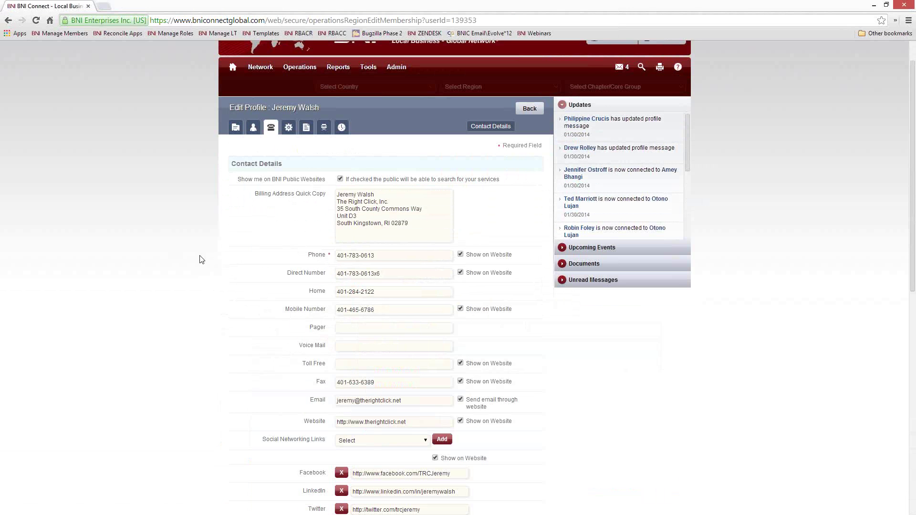
scroll(252, 259, "down", 2)
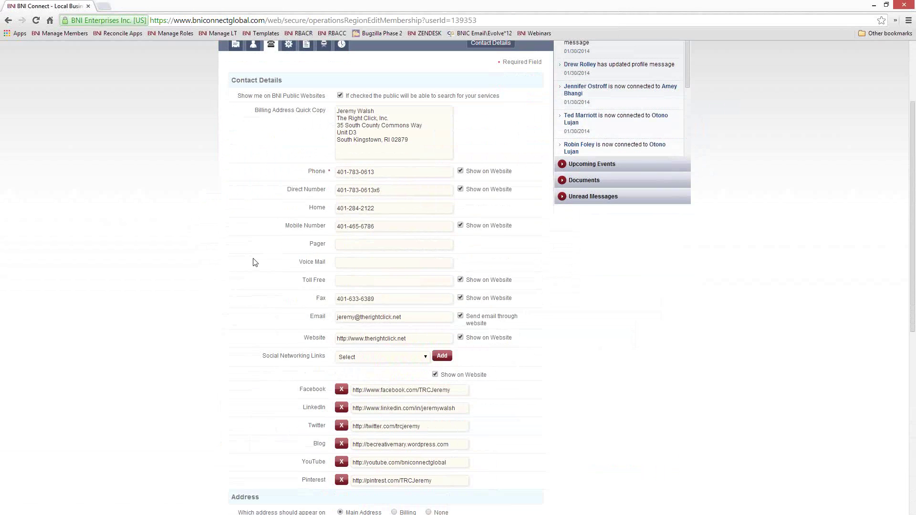
scroll(267, 229, "up", 3)
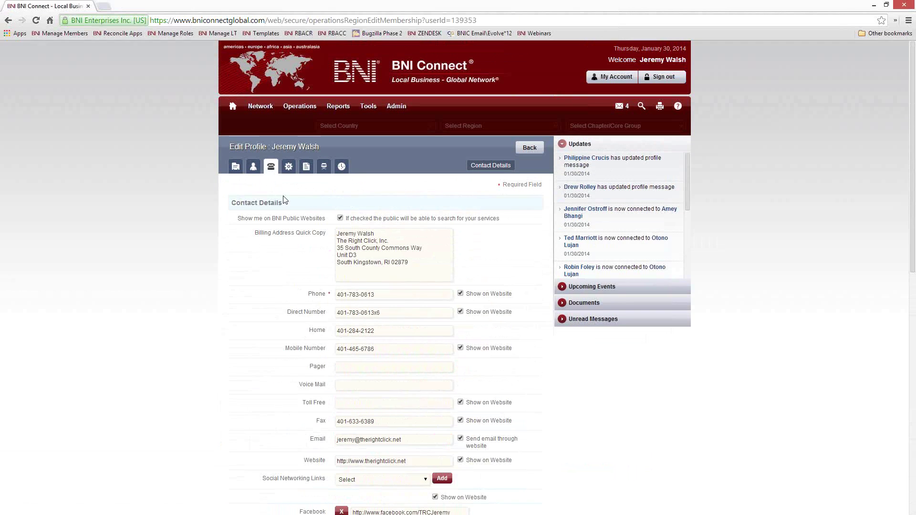
left_click(288, 166)
scroll(199, 225, "down", 2)
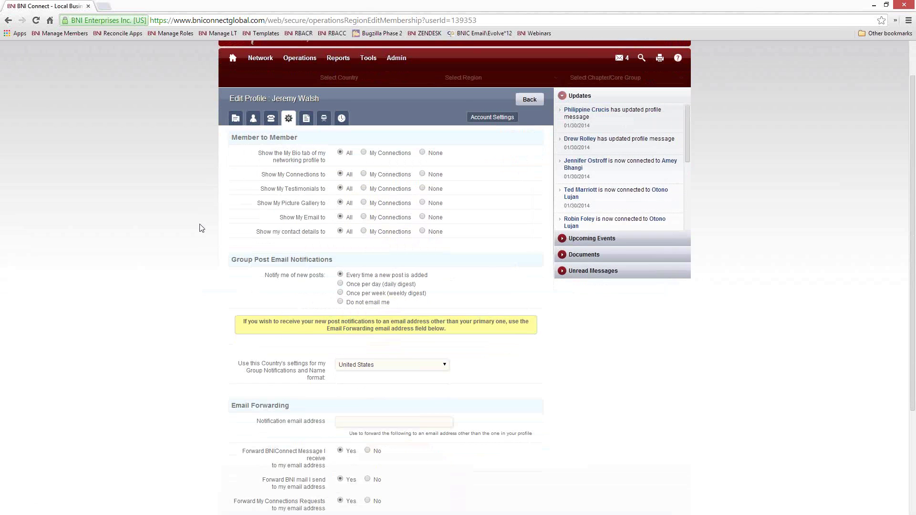
scroll(241, 200, "up", 2)
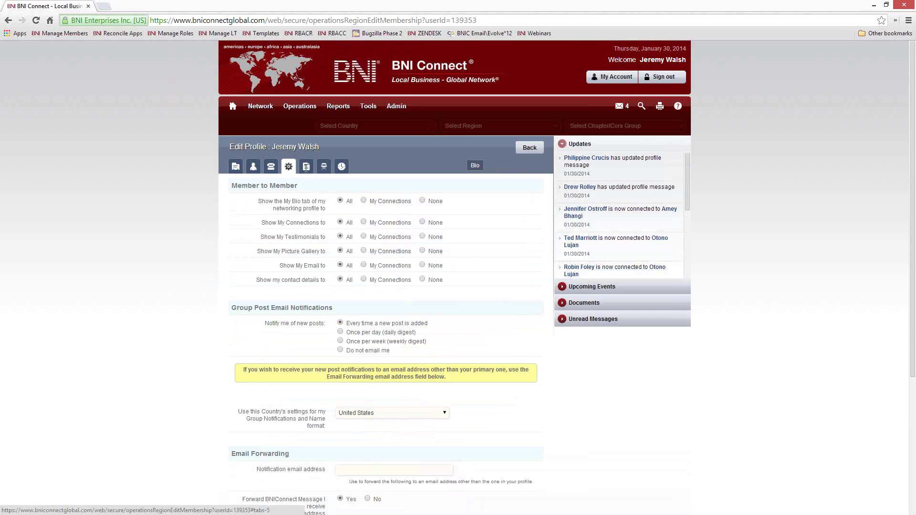
Step: Scroll through the Bio tab's My Bio, Commercial, GAINS Profile and Tops Profile fields
left_click(306, 168)
scroll(185, 258, "down", 2)
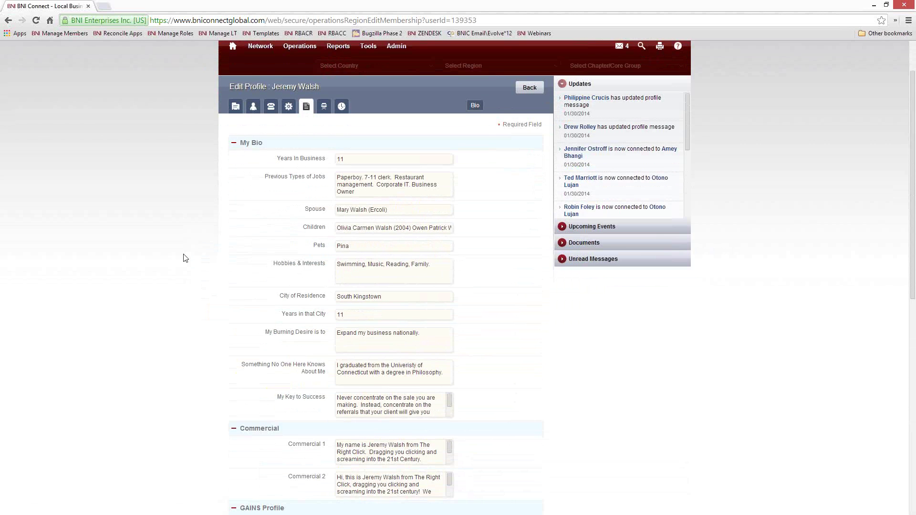
scroll(185, 258, "down", 4)
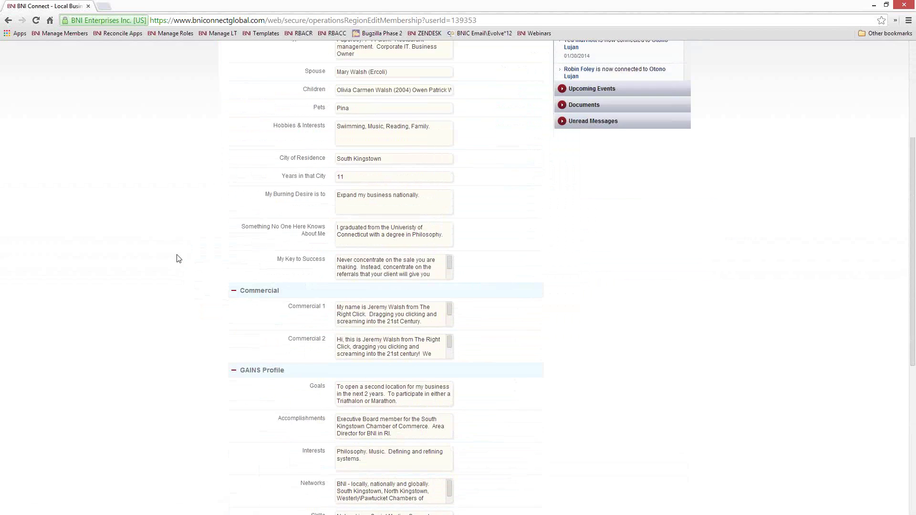
scroll(186, 260, "down", 1)
scroll(186, 259, "down", 1)
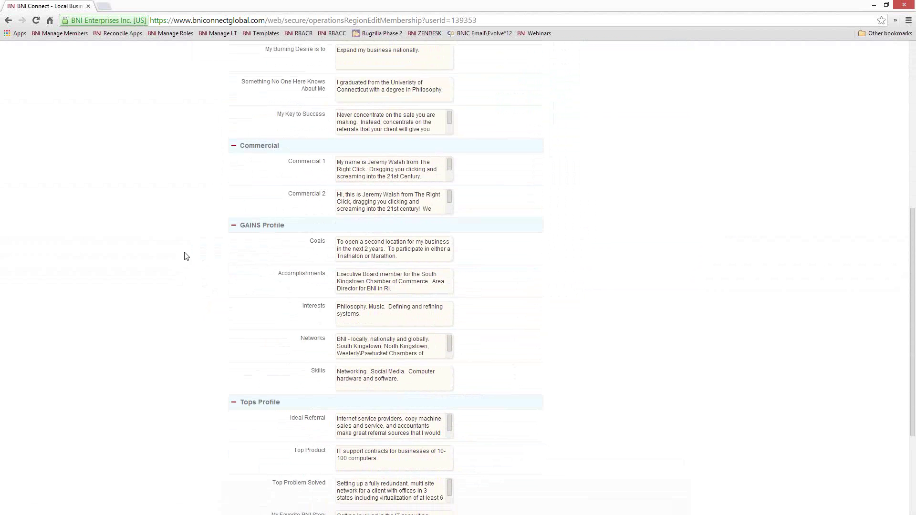
scroll(185, 255, "down", 3)
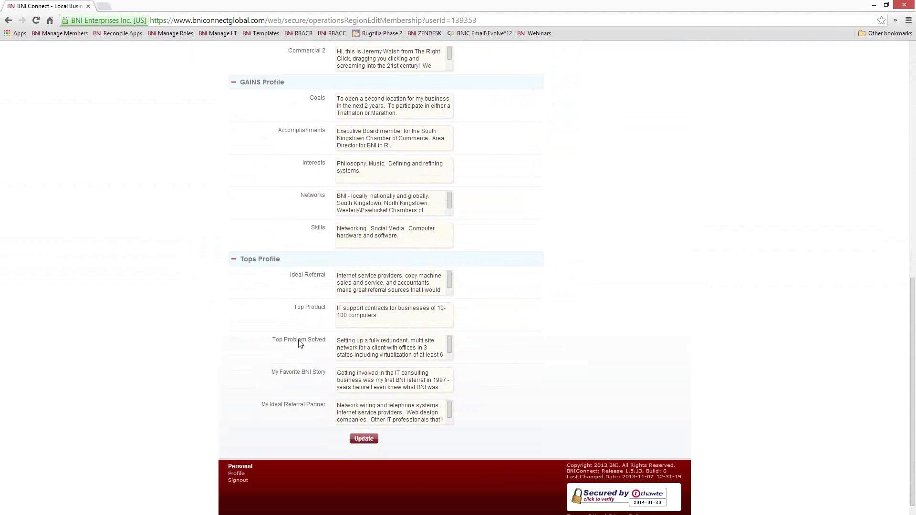
scroll(306, 343, "up", 10)
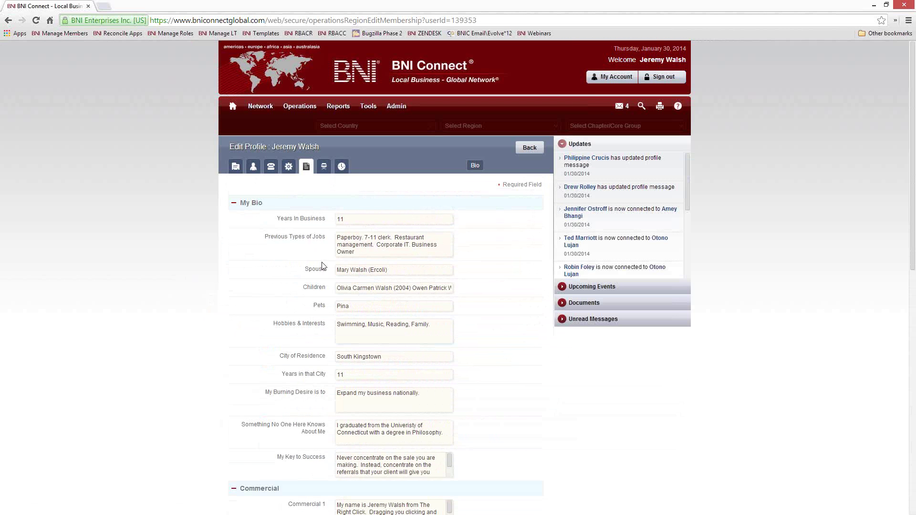
Step: Return to the Main Profile tab, then go back to the BNI Connect home page
left_click(235, 167)
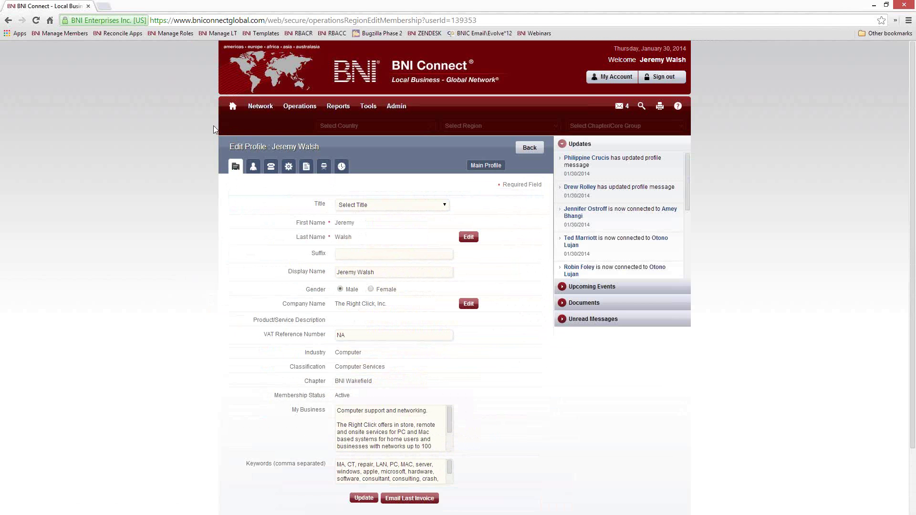
left_click(233, 107)
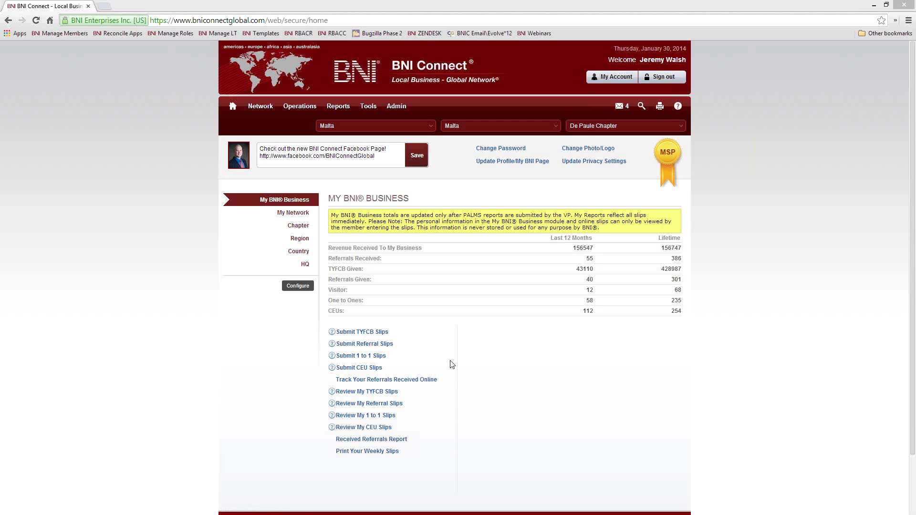
left_click(378, 371)
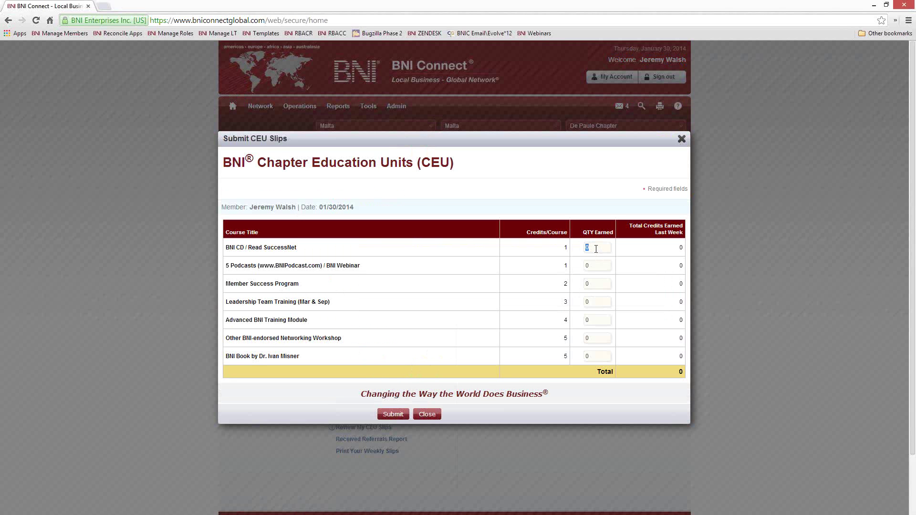
type("1")
left_click(597, 265)
type("1")
left_click(595, 320)
type("4")
left_click(583, 321)
type("1")
left_click(394, 414)
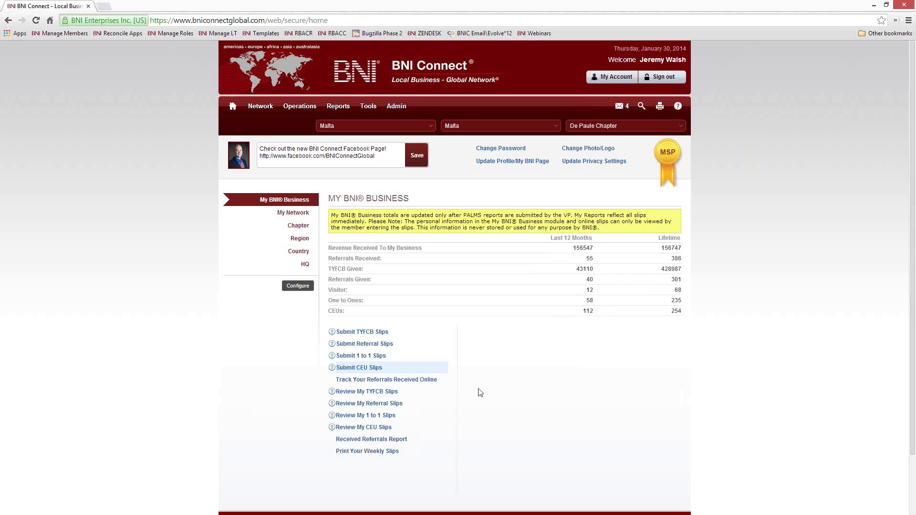
Step: Run the chapter CEU report for 07/30/2013 to 01/30/2014, review it, then close it
left_click(361, 428)
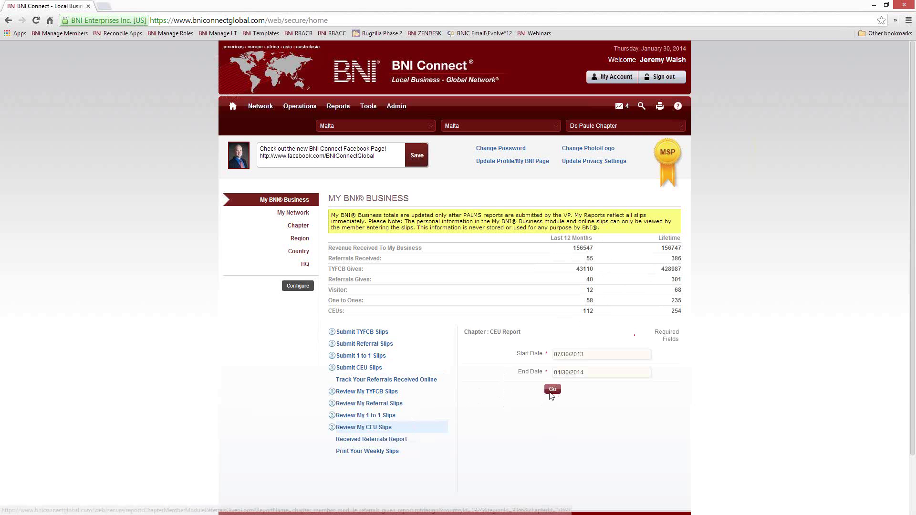
left_click(552, 390)
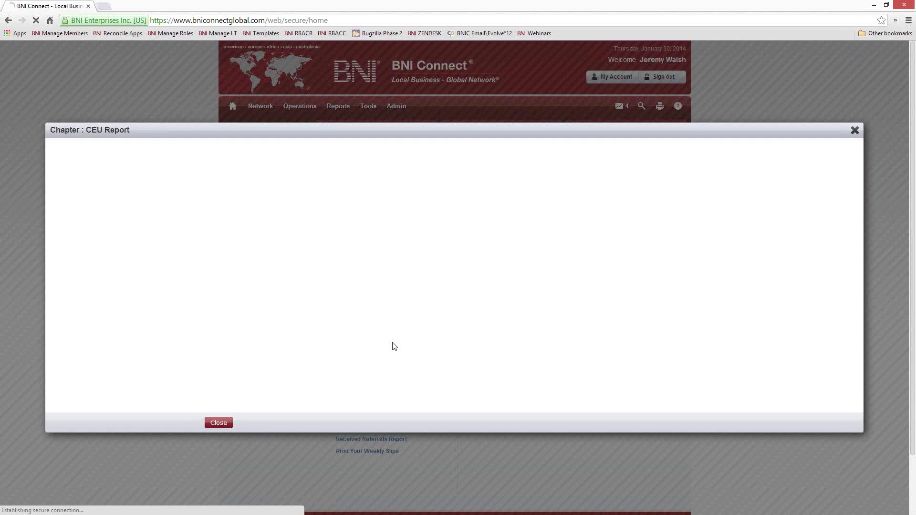
scroll(372, 346, "down", 5)
scroll(429, 344, "down", 10)
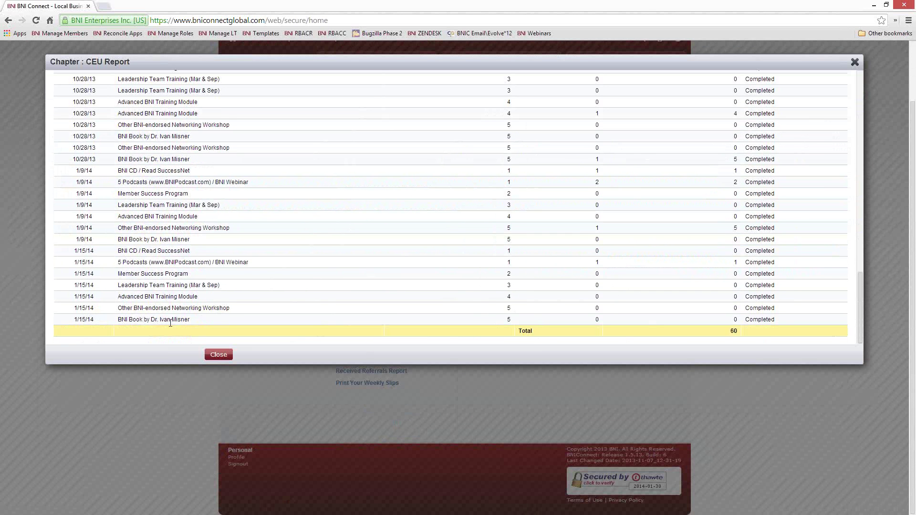
left_click_drag(95, 319, 82, 319)
scroll(123, 333, "up", 15)
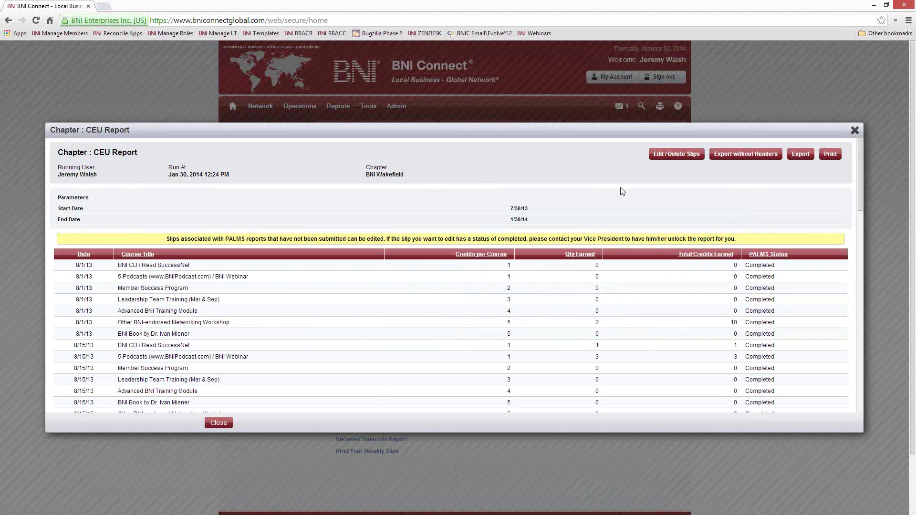
left_click(854, 130)
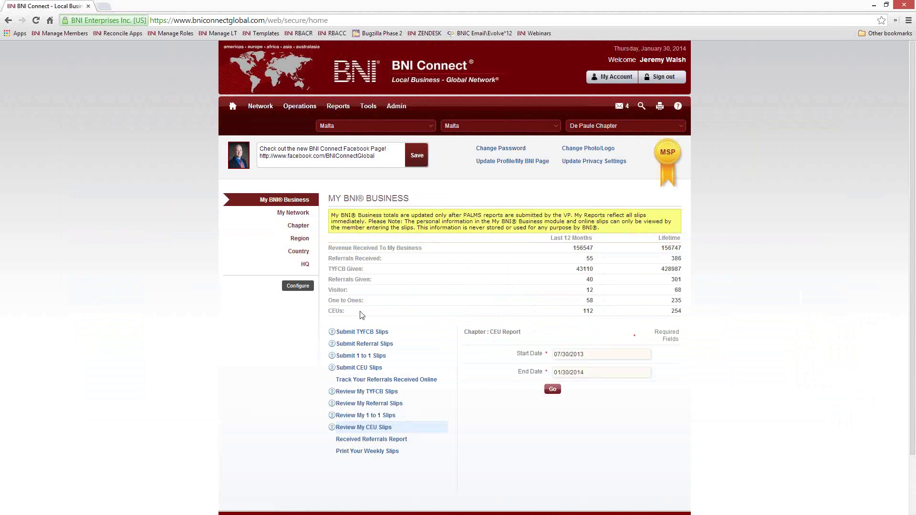
left_click_drag(362, 316, 328, 315)
left_click(356, 294)
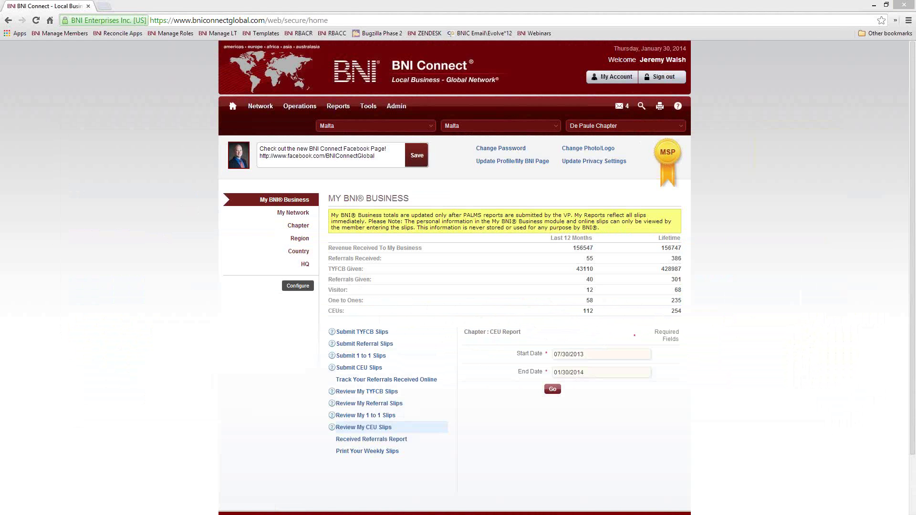
Step: Switch the country from Malta to United States by searching 'state' in the country list
left_click(376, 127)
type("state")
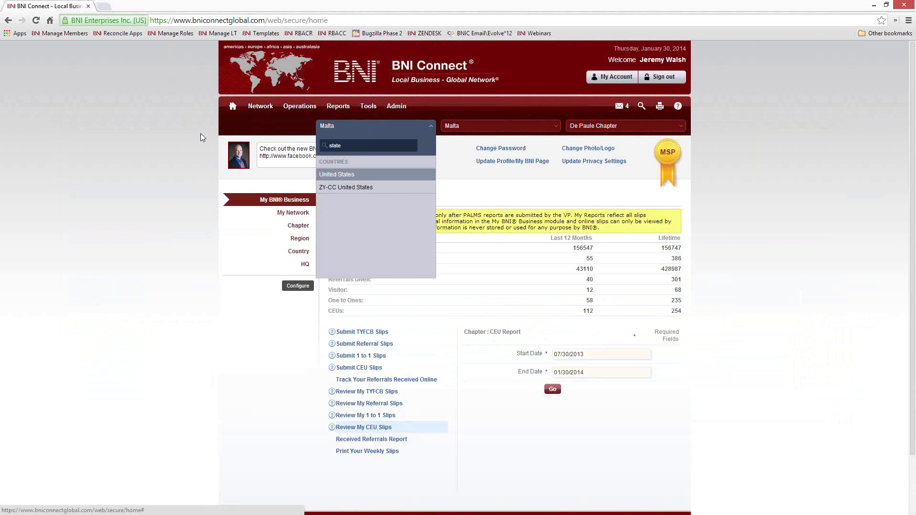
key("Return")
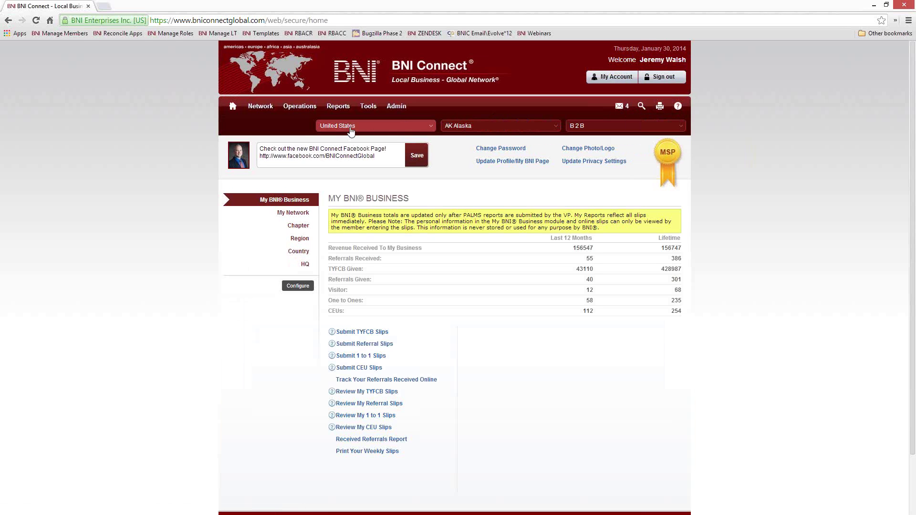
Step: Go to Network > Connections to list all 369 connections
mouse_move(261, 108)
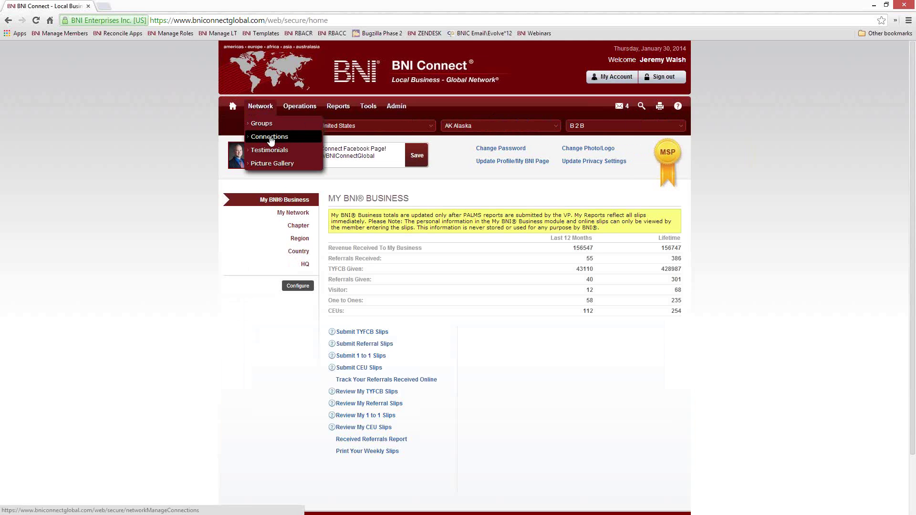
left_click(270, 139)
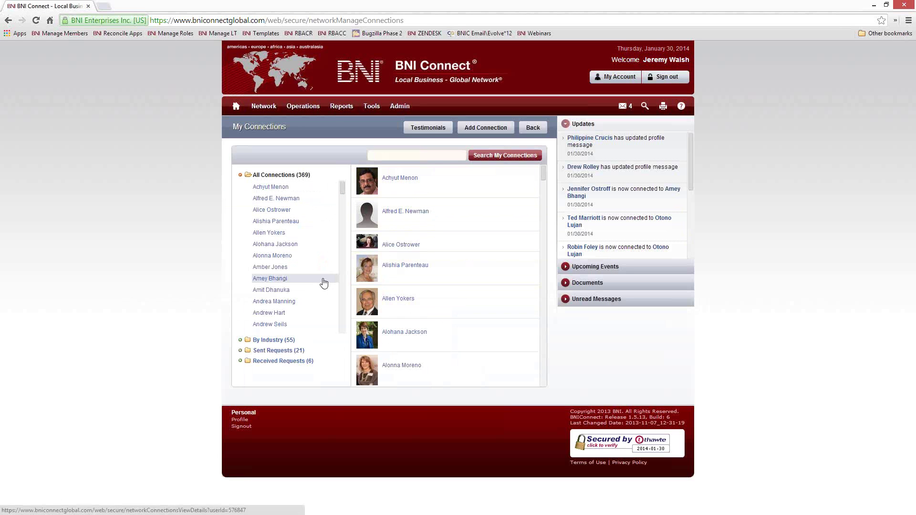
Step: Open a connection's full profile and read their My Bio, 60 Second Presentation, GAINS and Tops Profile
left_click(405, 266)
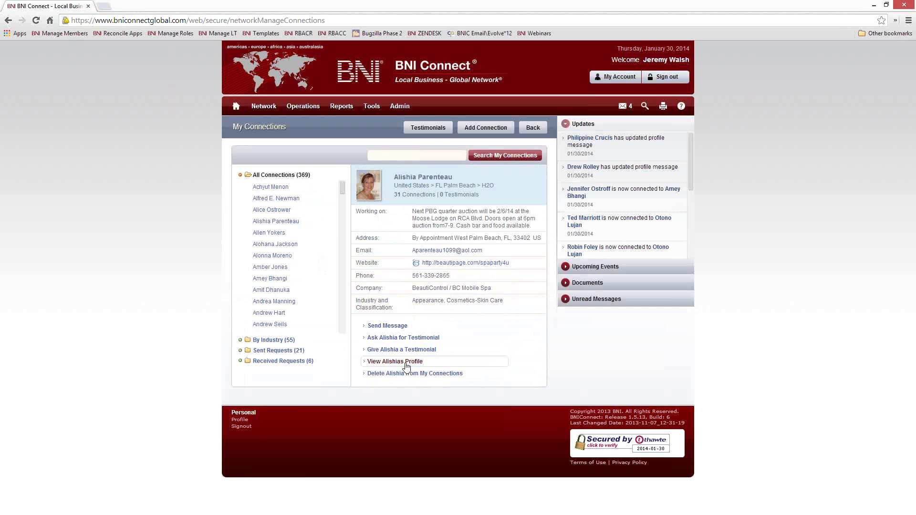
left_click(403, 363)
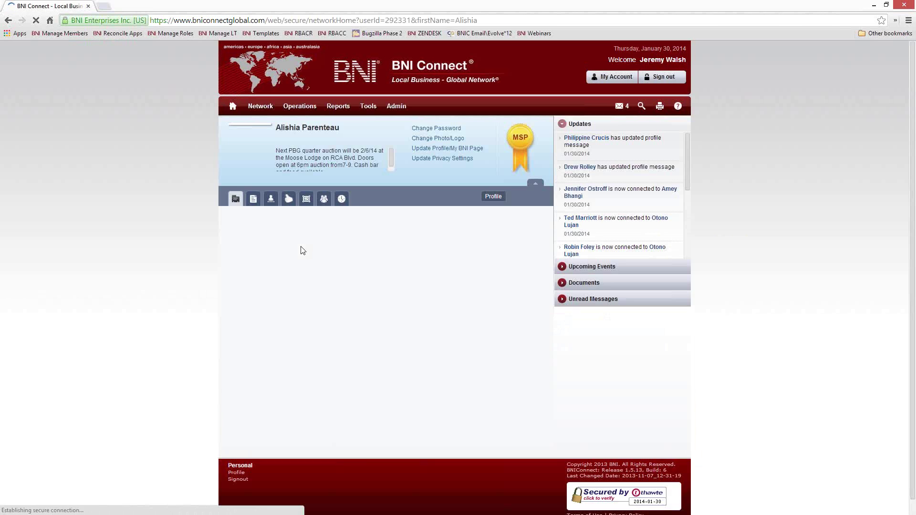
left_click(253, 201)
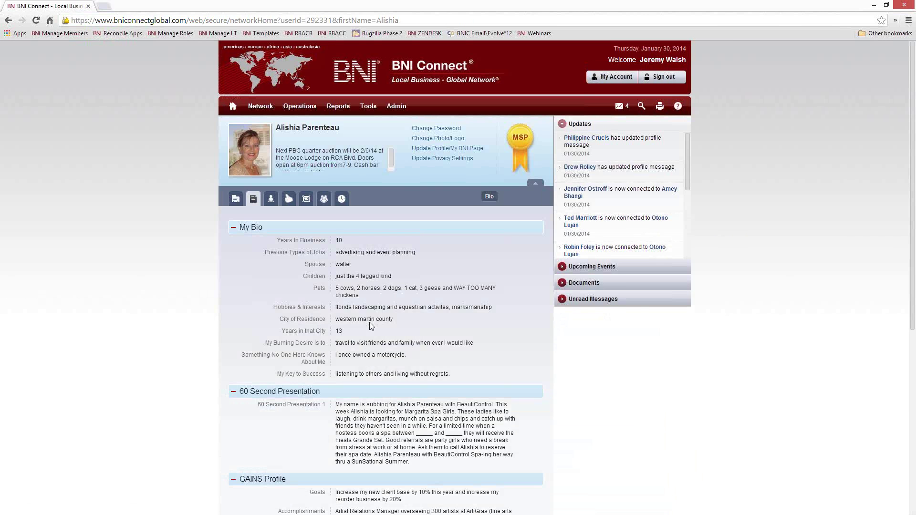
scroll(395, 303, "down", 6)
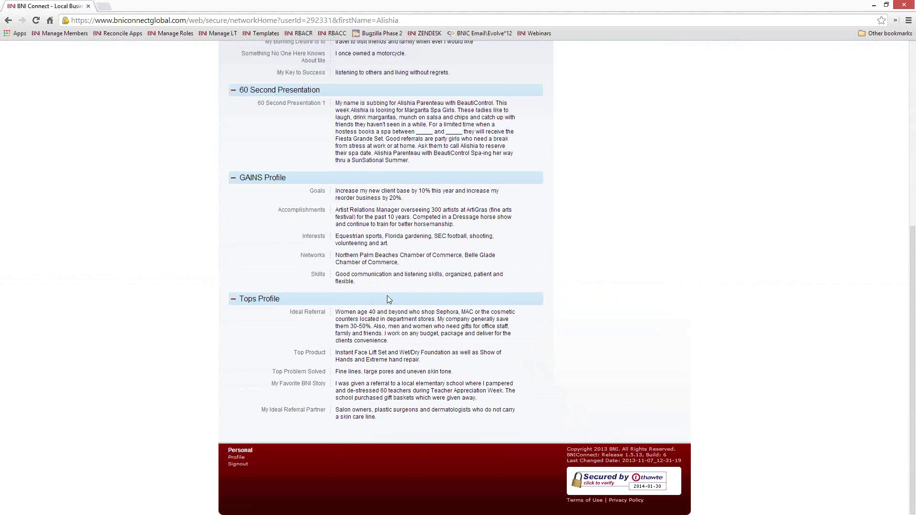
scroll(388, 299, "up", 1)
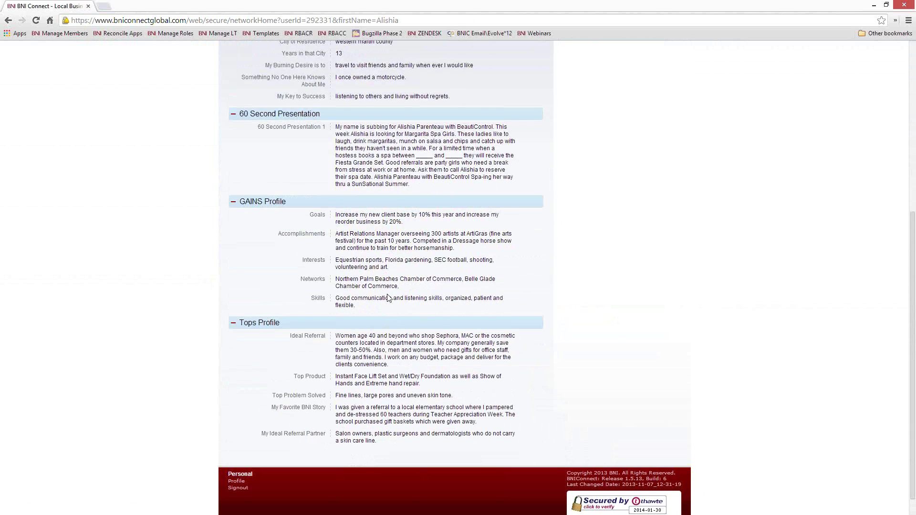
scroll(388, 298, "down", 1)
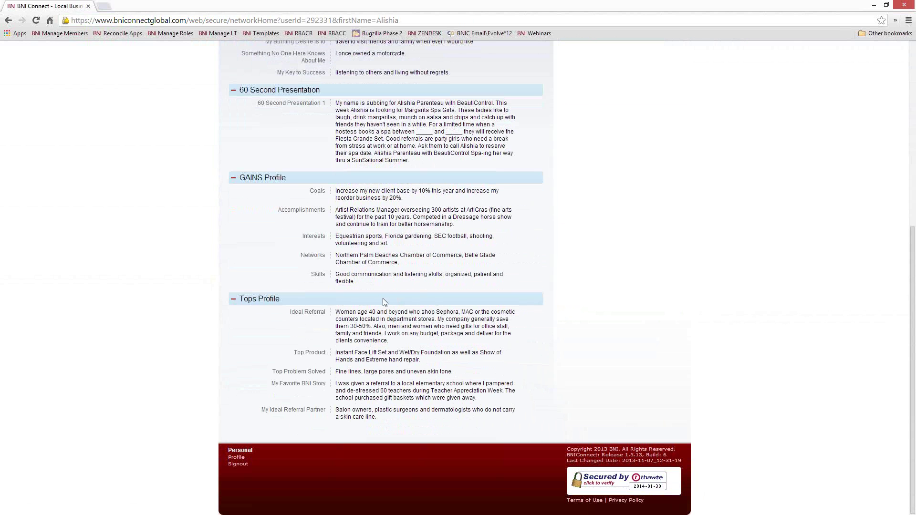
scroll(382, 298, "up", 13)
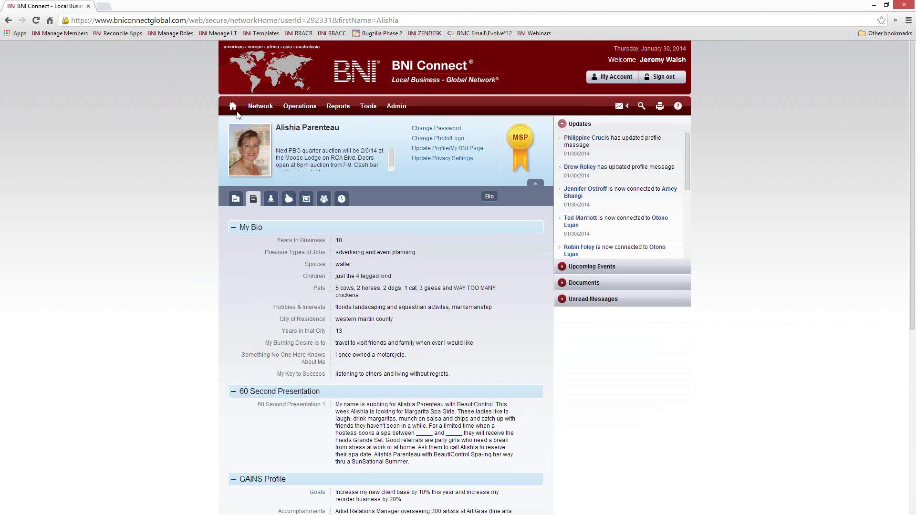
Step: From Home, start a one-to-one slip and choose the chapter member met with
left_click(233, 107)
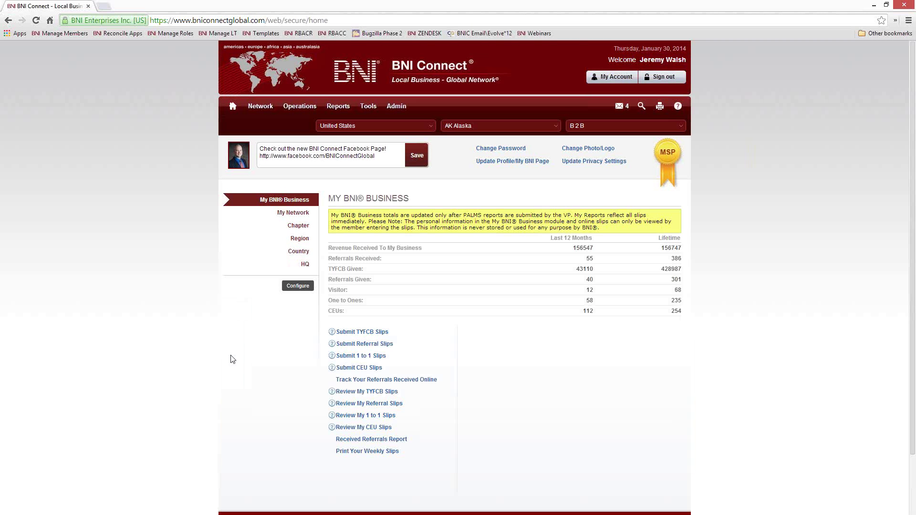
left_click(365, 357)
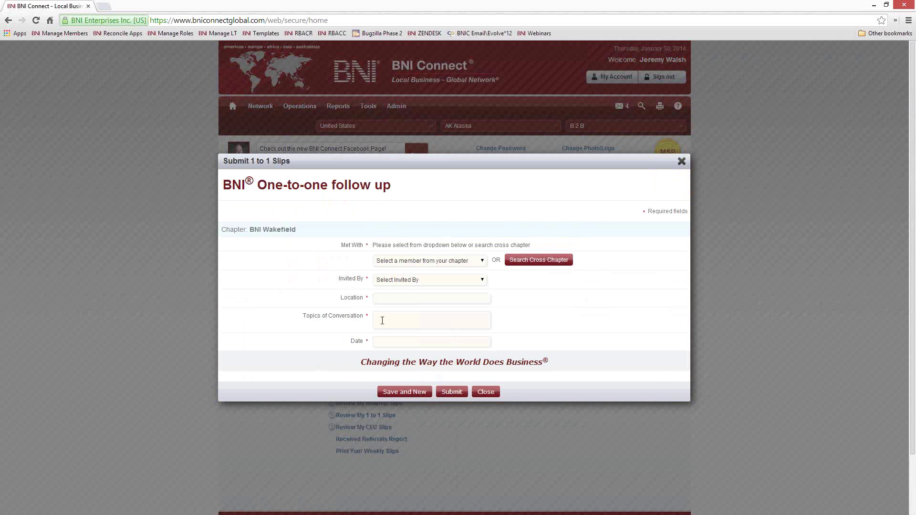
left_click(459, 262)
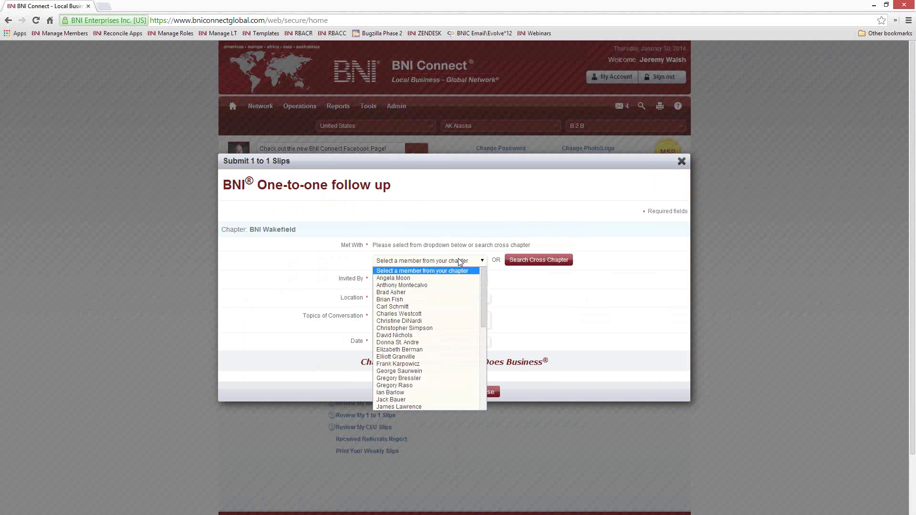
scroll(457, 319, "down", 5)
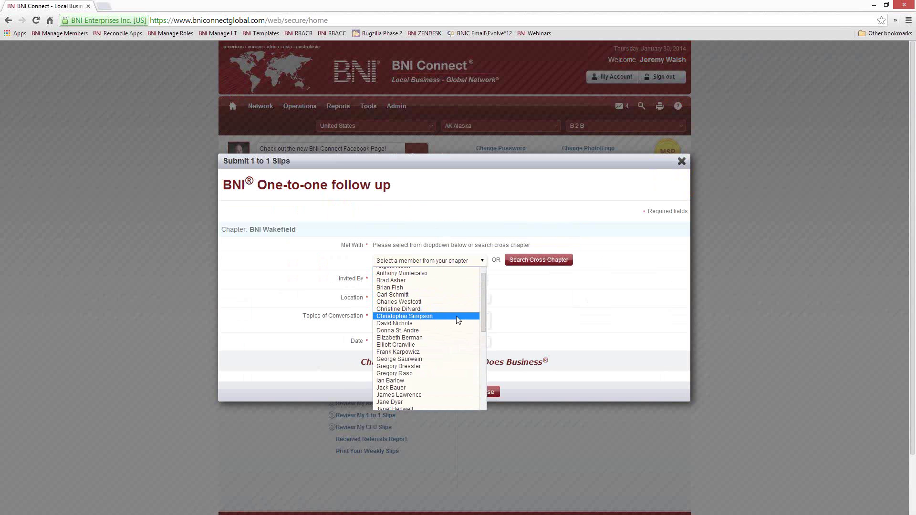
scroll(457, 321, "down", 1)
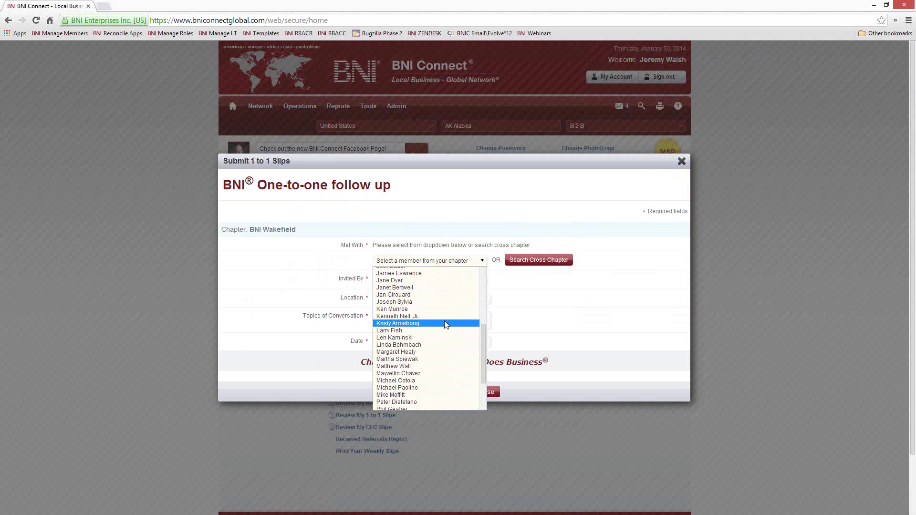
left_click(423, 373)
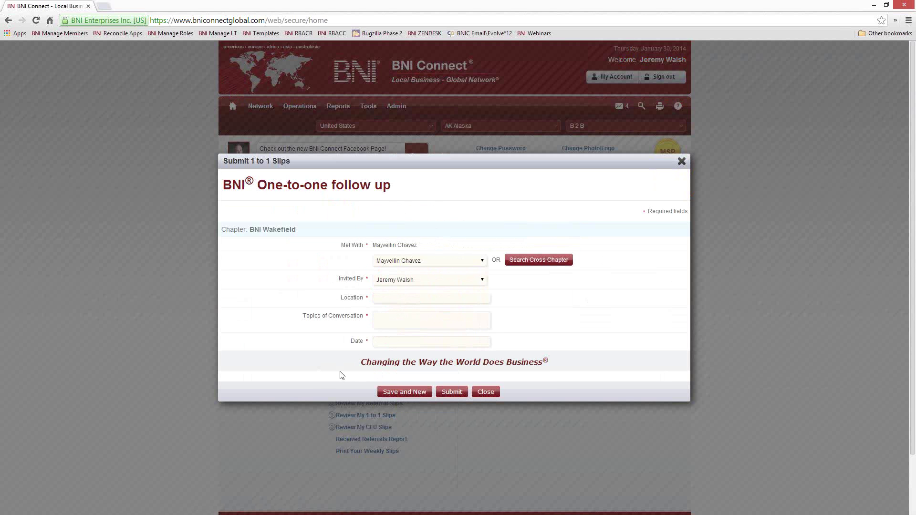
left_click(396, 297)
Step: Fill the one-to-one slip with location Starbucks, topic 'Travel plans', date 01/29/2014, then close it
type("Starbucks")
key("Tab")
type("Travel plans")
key("Tab")
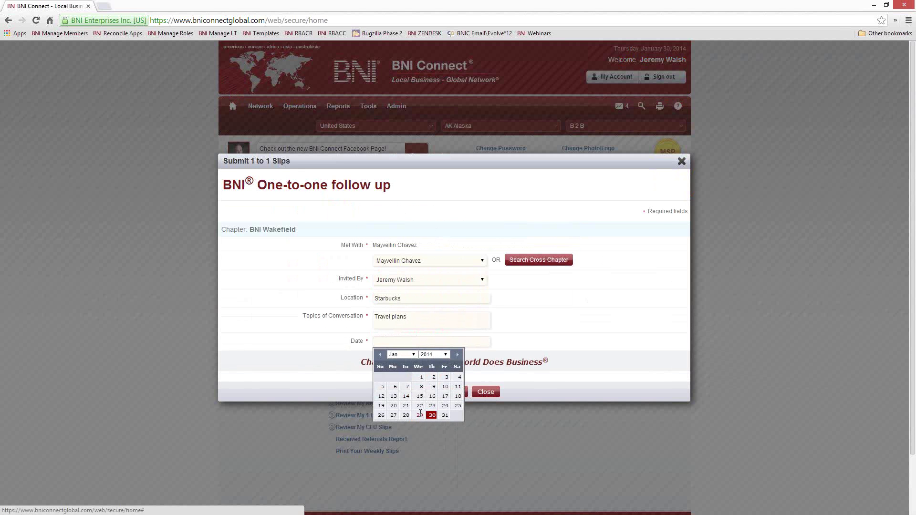
left_click(420, 415)
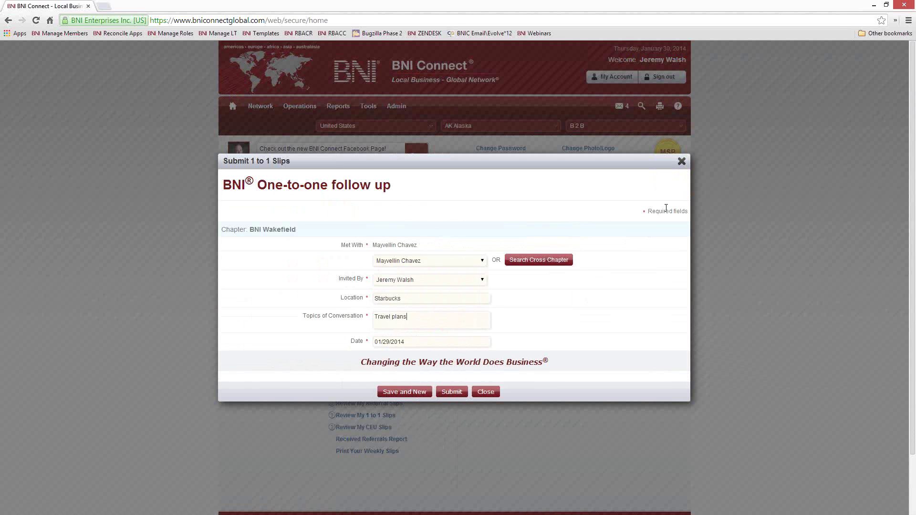
left_click(682, 162)
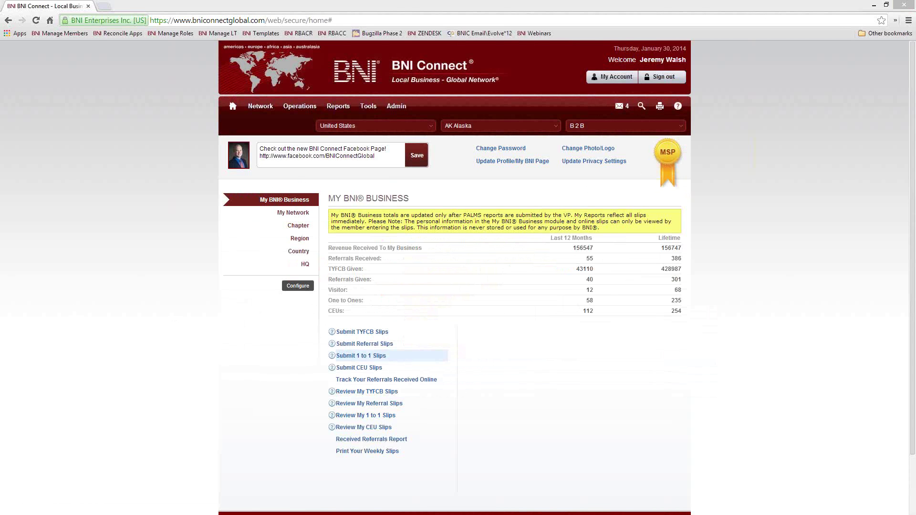
Step: Open a referral slip, browse the chapter member list, then switch to Search Cross Chapter
left_click(340, 344)
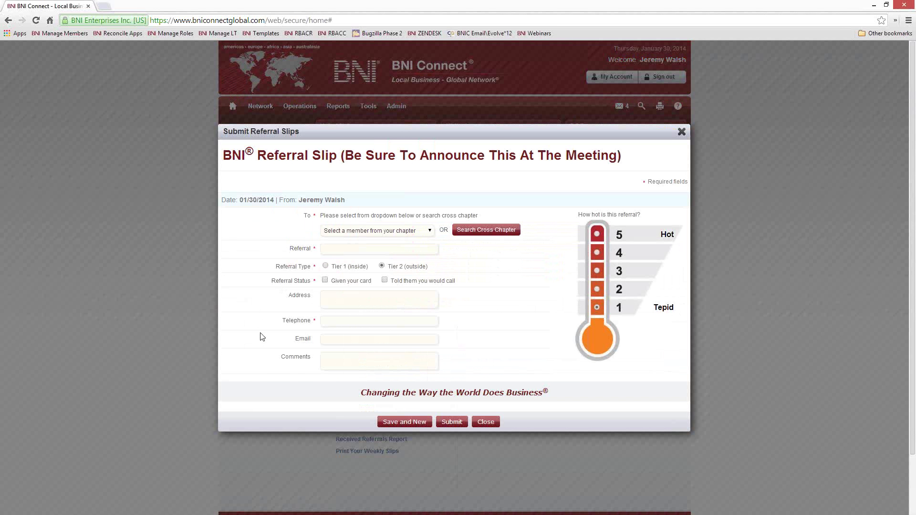
left_click(432, 230)
scroll(379, 319, "down", 5)
scroll(379, 319, "up", 5)
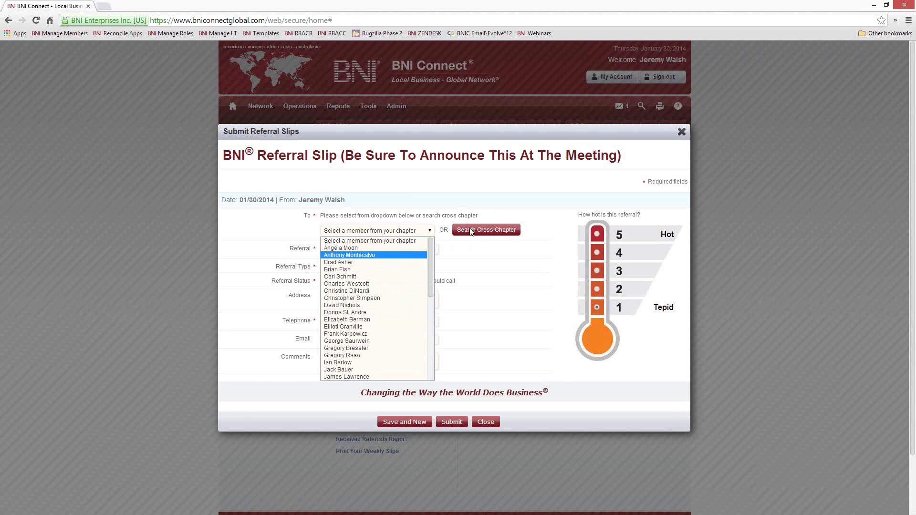
left_click(431, 231)
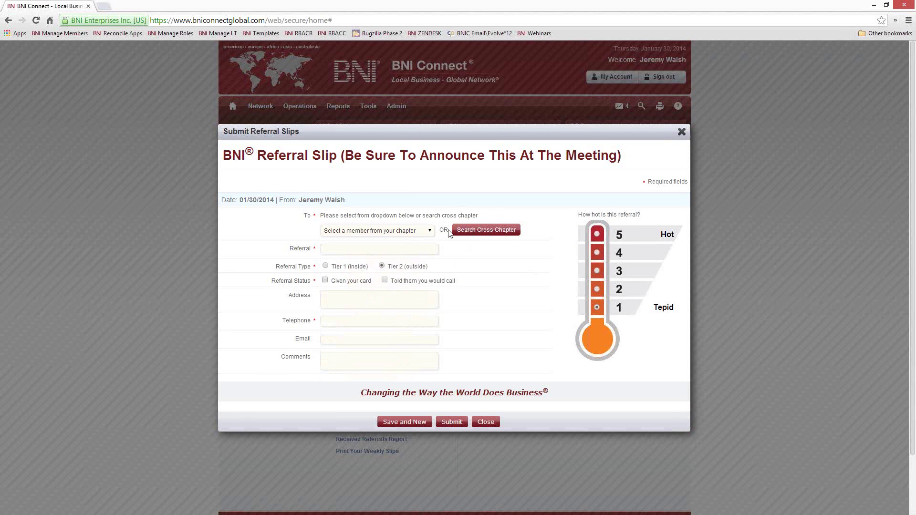
left_click(481, 235)
left_click(419, 176)
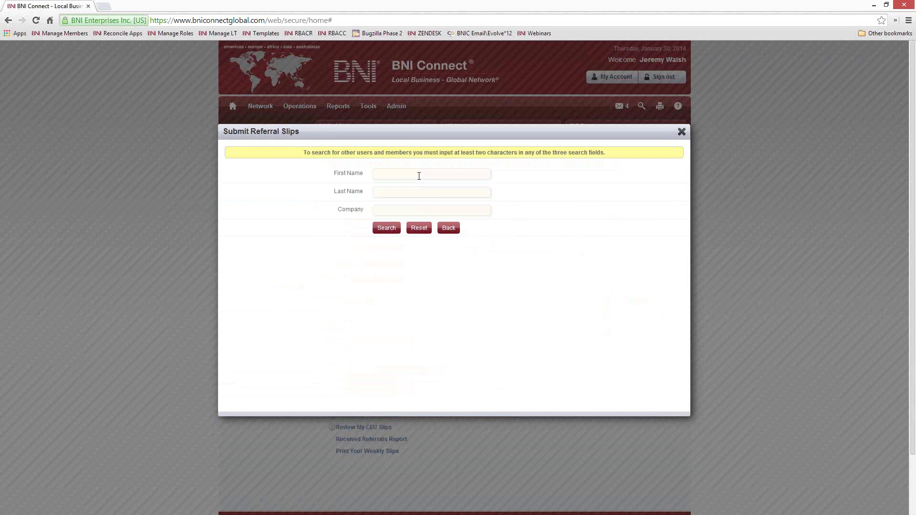
Step: Search by partial first and last name and pick the cross-chapter member as the slip's recipient
type("dav")
type("cord")
left_click(385, 228)
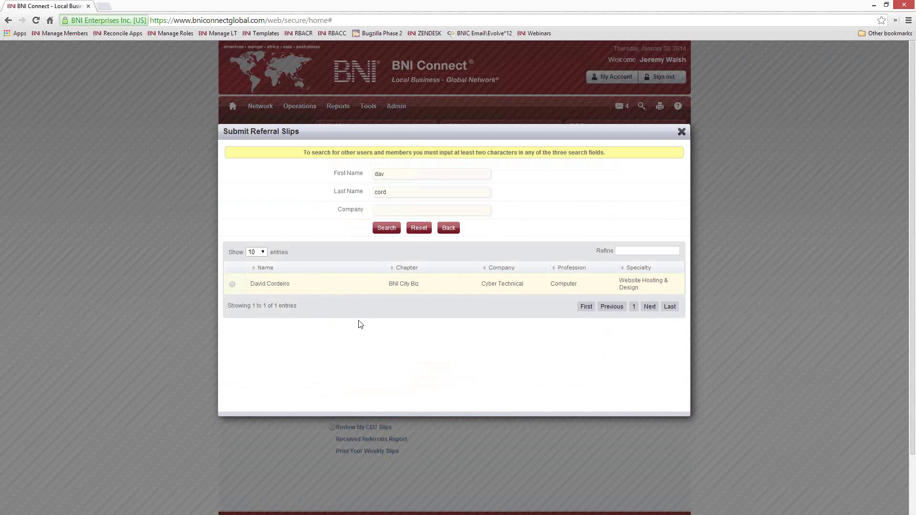
left_click(231, 284)
left_click(478, 80)
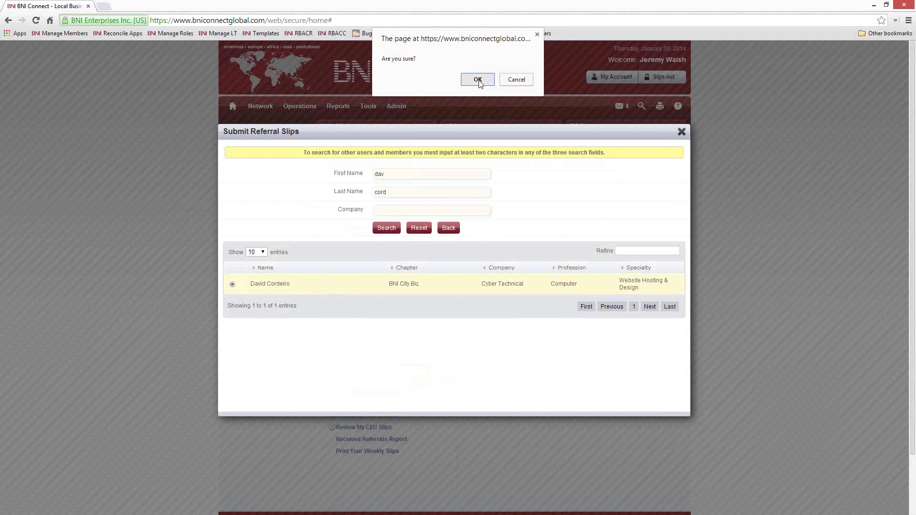
left_click_drag(363, 218, 319, 217)
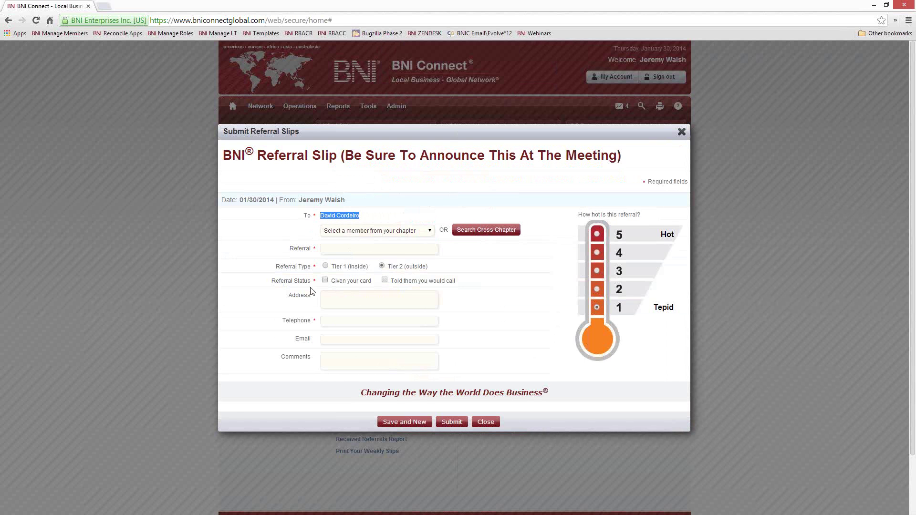
left_click(337, 250)
Step: Enter the referral's name and tick Given your card and Told them you would call
type("Donald Duck")
left_click(325, 280)
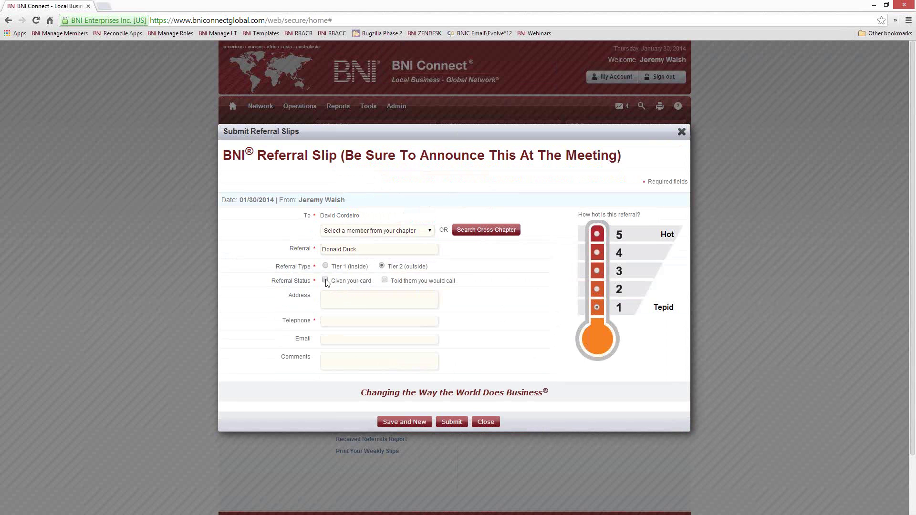
left_click(384, 281)
Step: Fill in the referral's two-line address, telephone number and e-mail address
left_click(349, 298)
type("1 There Street")
key("Return")
type("Disneyland")
type("4445556666")
key("Tab")
type("john")
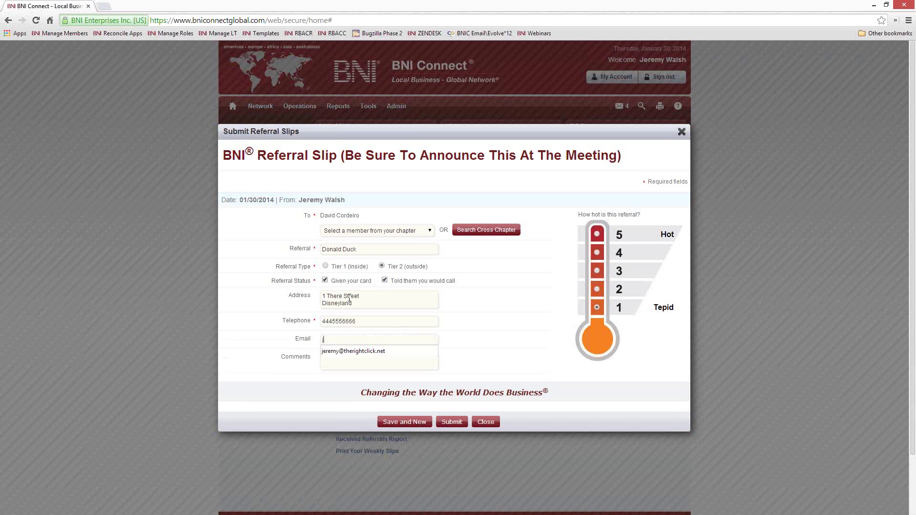
key("BackSpace")
key("BackSpace")
key("BackSpace")
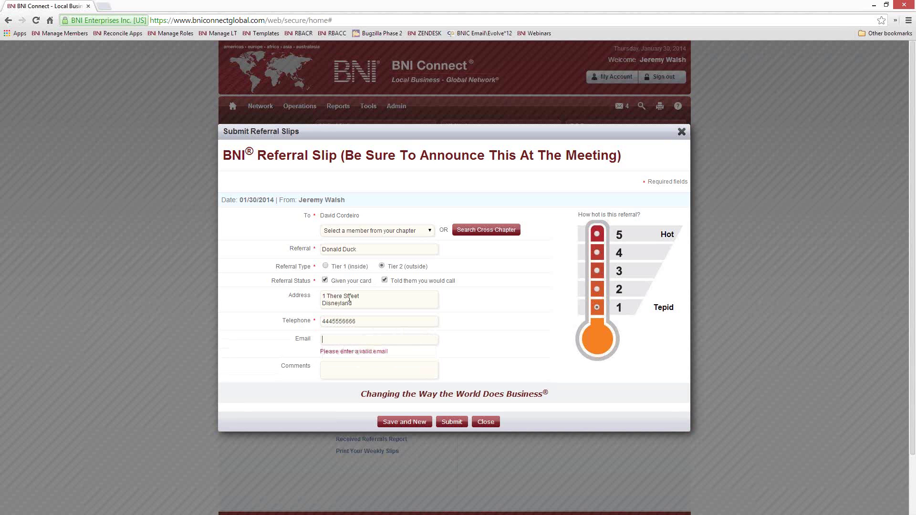
key("Tab")
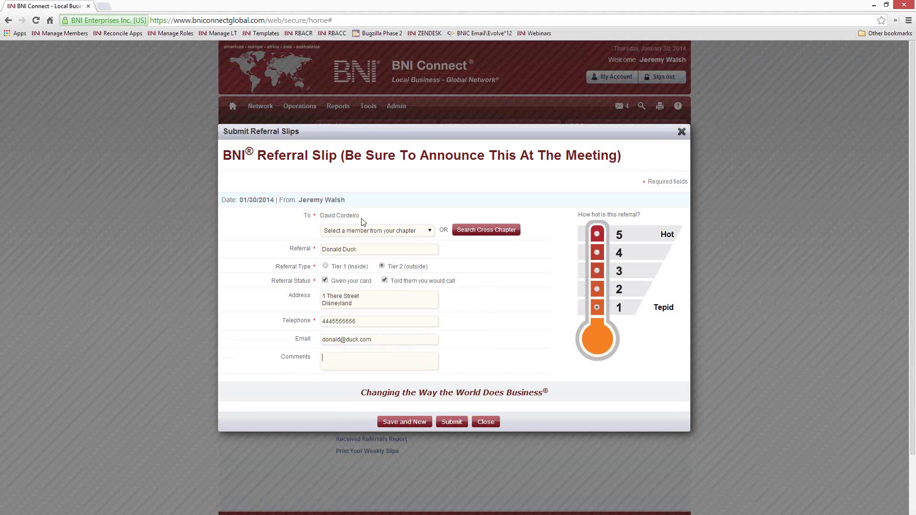
left_click_drag(362, 215, 322, 218)
Step: Close the Submit Referral Slips dialog with its X, leaving the slip unsubmitted
left_click(681, 131)
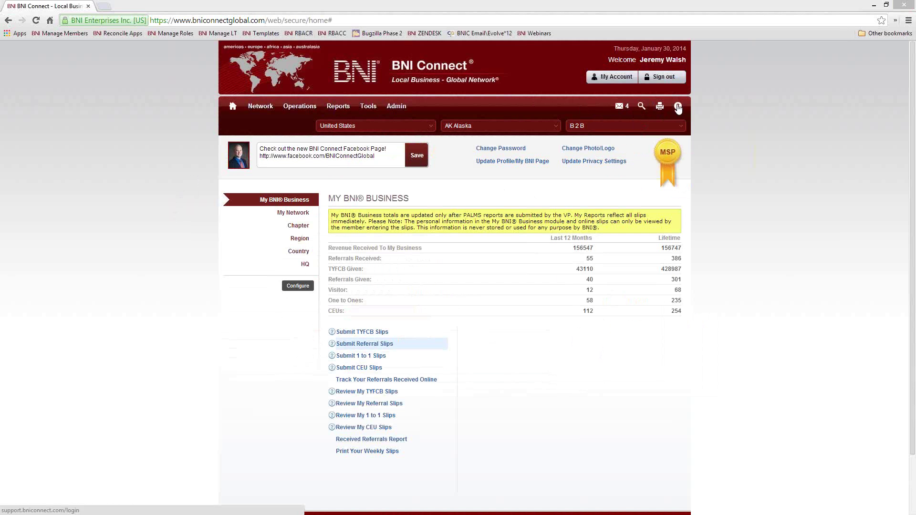
Step: Open the ZENDESK support site in a new tab and scroll down to Recorded Webinars
right_click(433, 38)
left_click(458, 46)
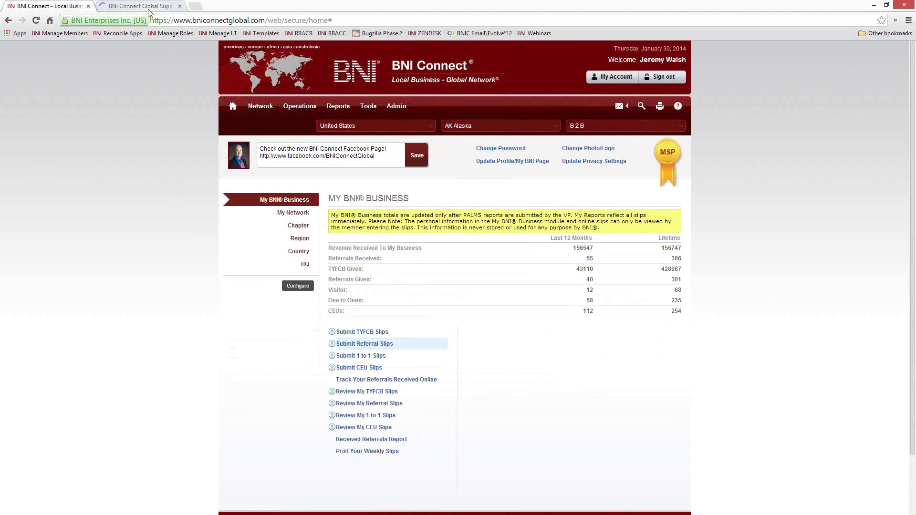
left_click(157, 7)
scroll(353, 321, "down", 3)
scroll(343, 313, "down", 10)
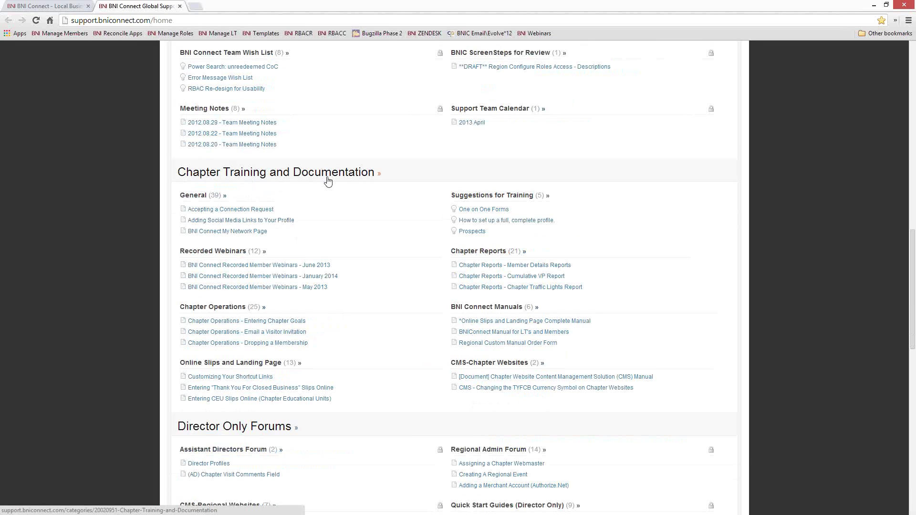
scroll(327, 180, "down", 1)
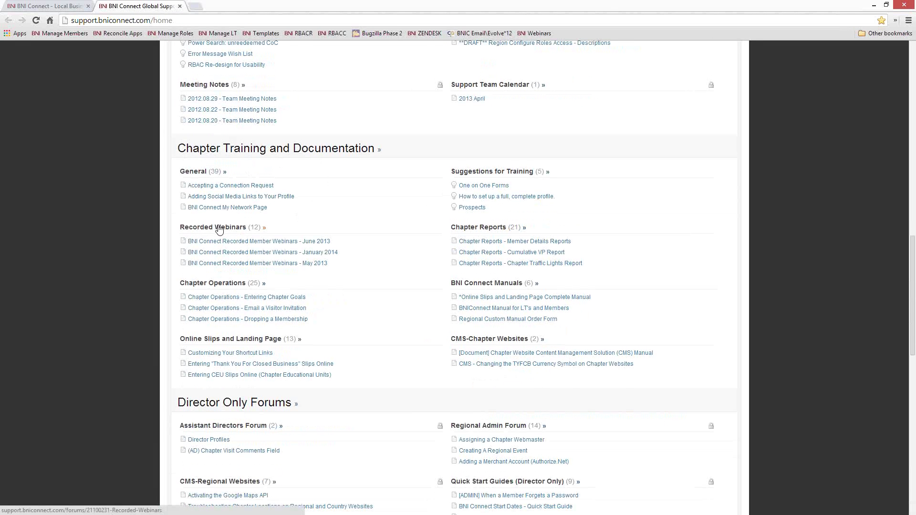
Step: Open and browse the 'BNI Connect Recorded Member Webinars - January 2014' article
left_click(224, 256)
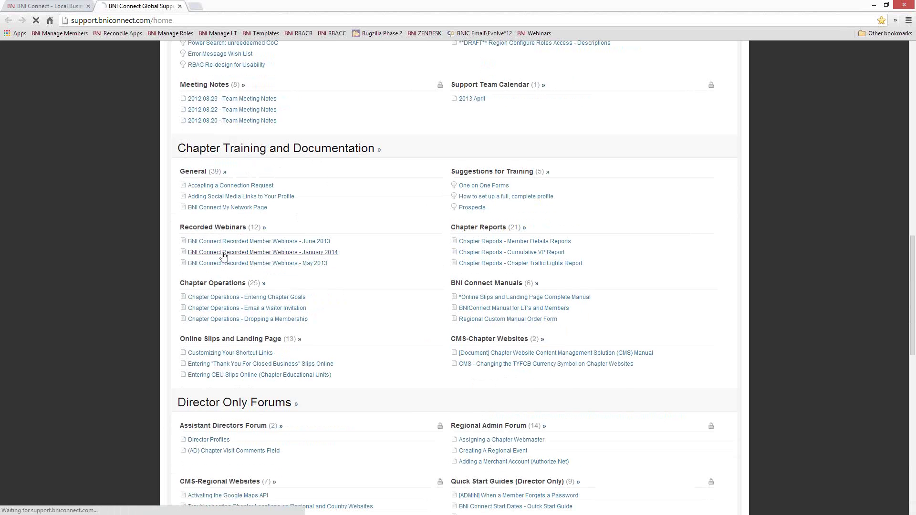
scroll(534, 307, "down", 8)
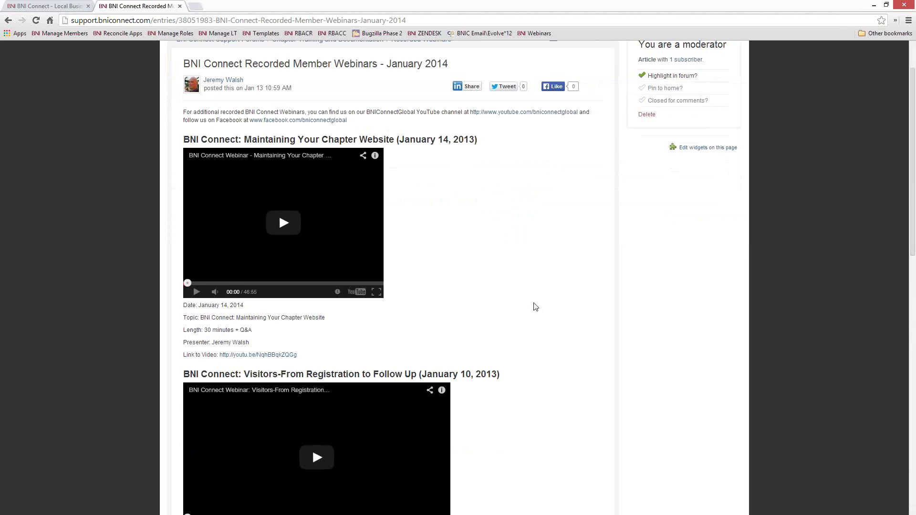
scroll(534, 305, "up", 8)
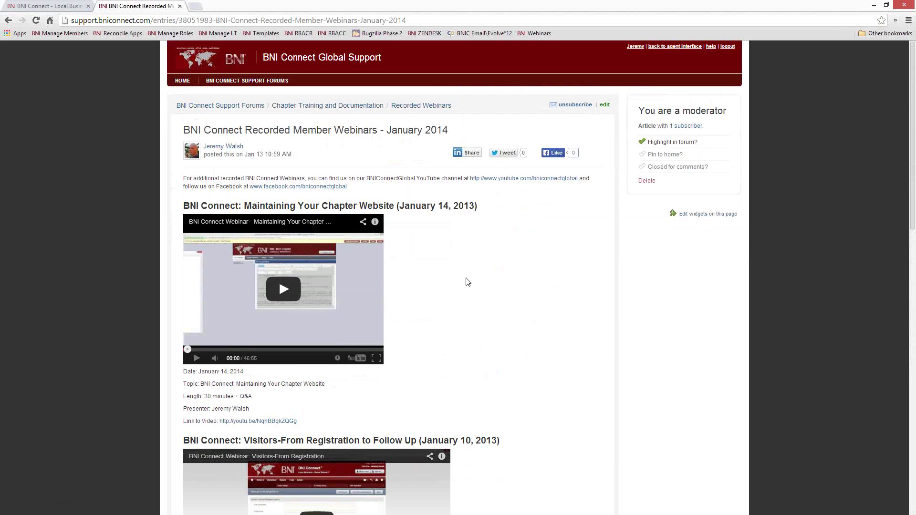
scroll(493, 288, "down", 5)
scroll(493, 289, "down", 2)
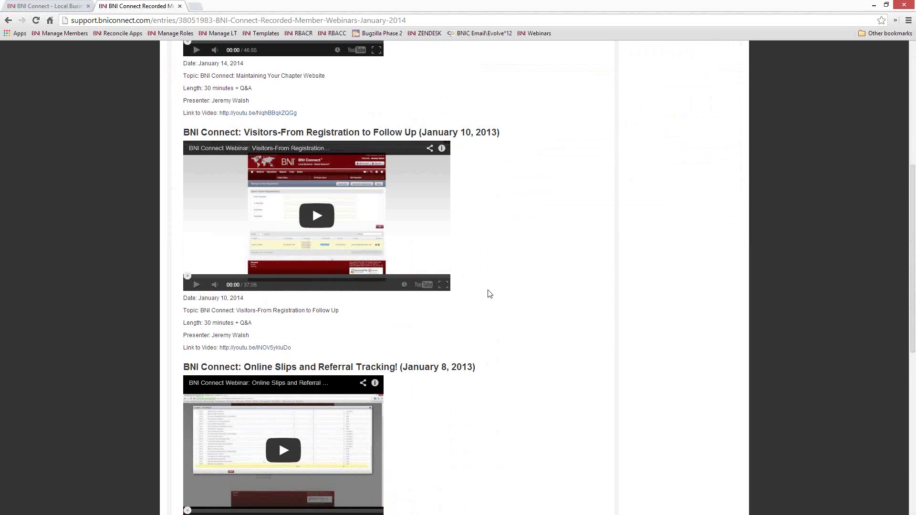
scroll(490, 293, "down", 3)
scroll(489, 293, "up", 7)
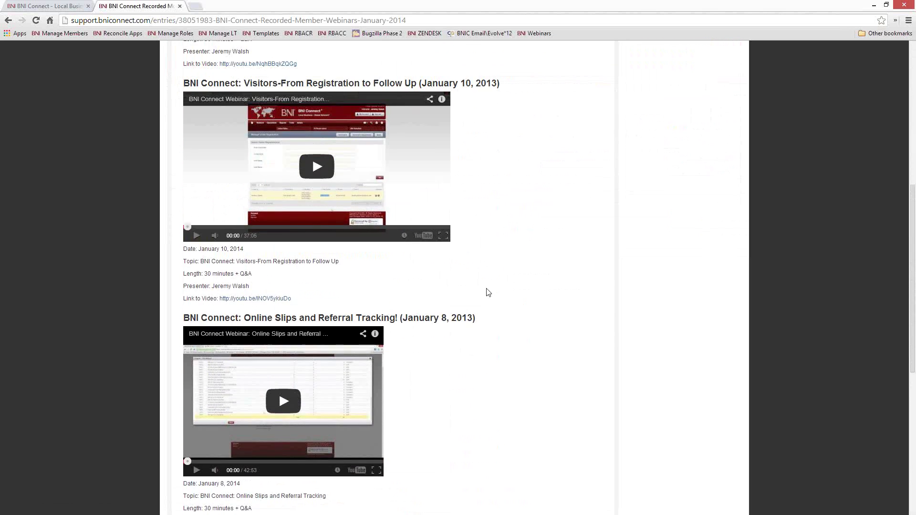
scroll(488, 291, "up", 3)
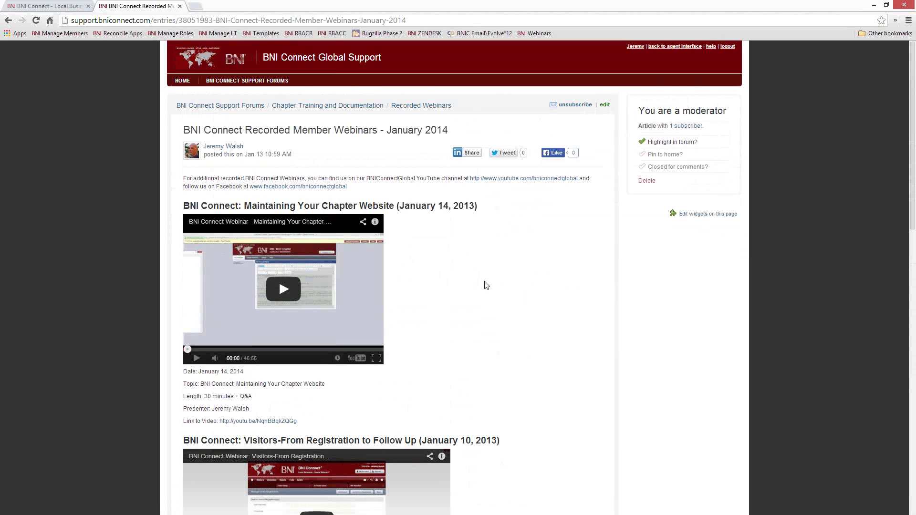
Step: Load youtube.com/bniconnectglobal to view its uploads, then go back to the BNI Connect tab
left_click(332, 21)
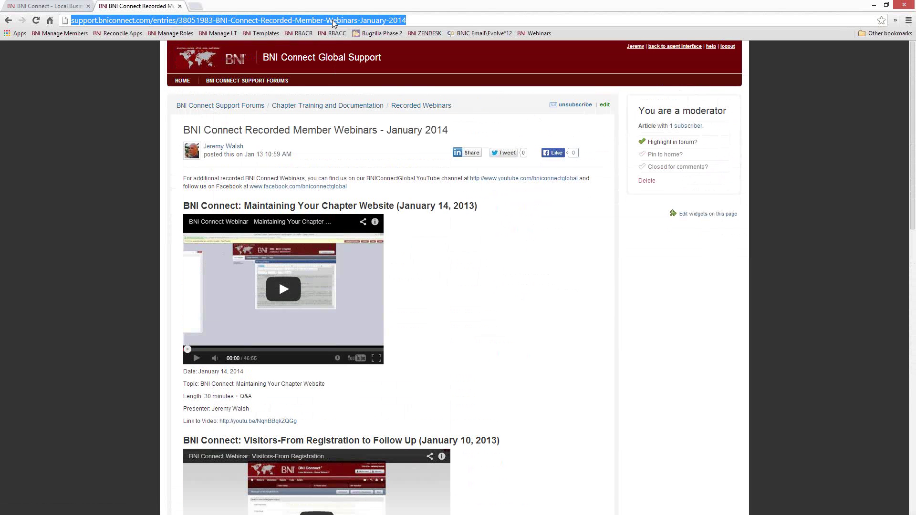
type("you")
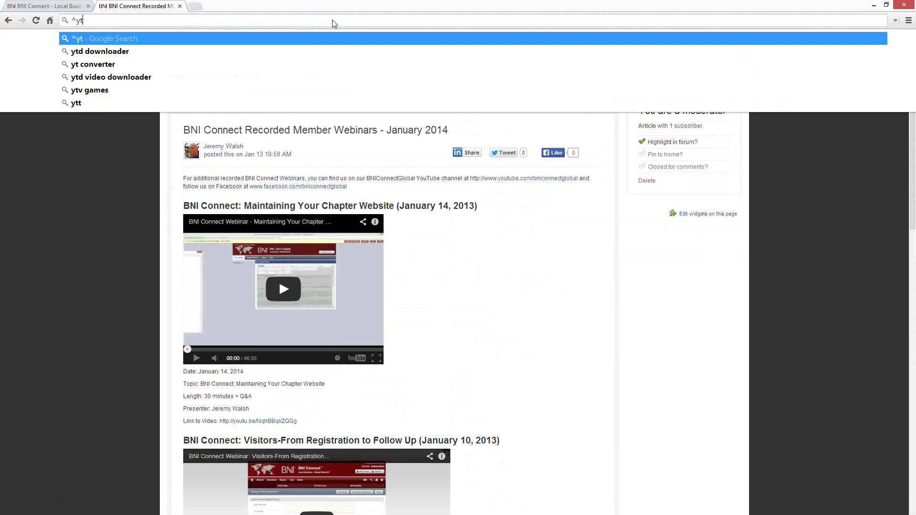
key("Return")
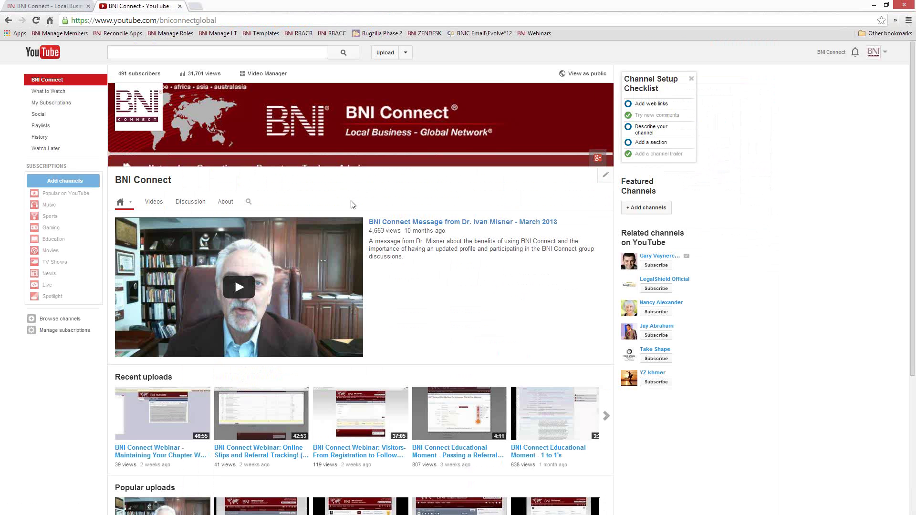
mouse_move(433, 268)
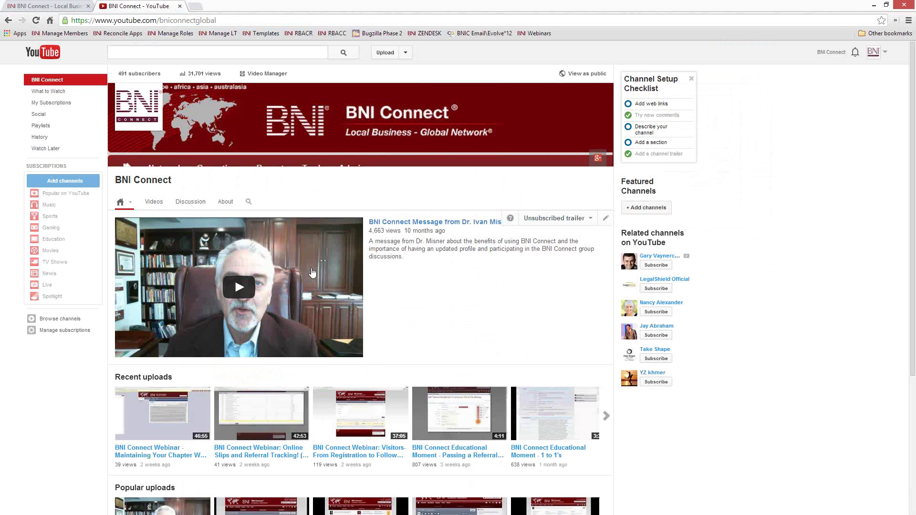
scroll(482, 301, "down", 3)
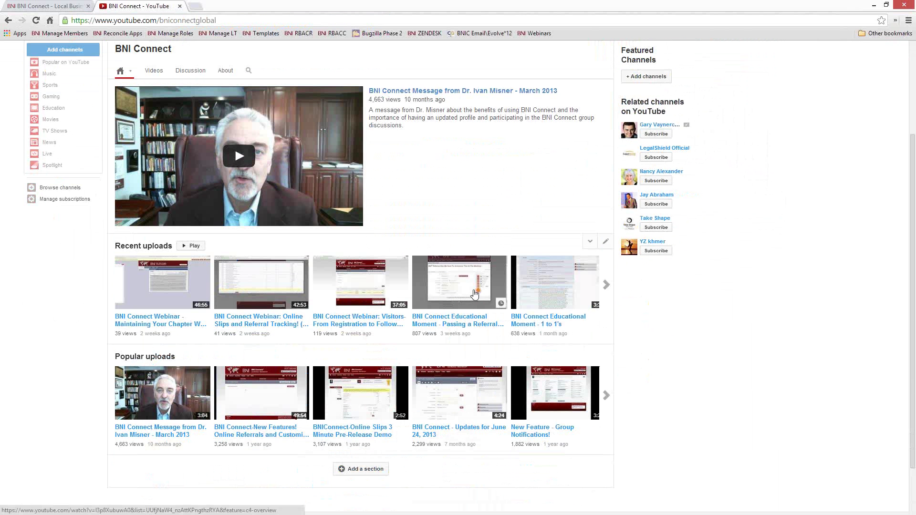
scroll(475, 288, "up", 3)
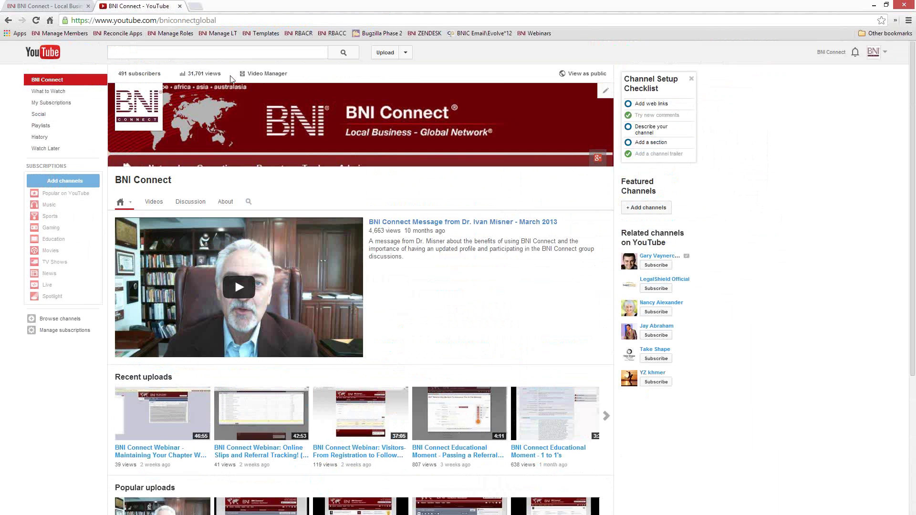
left_click(61, 7)
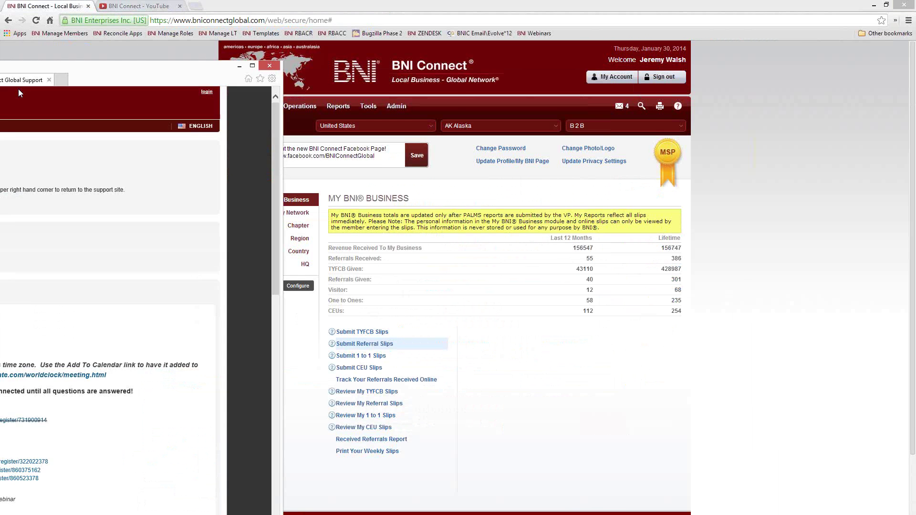
Step: Bring the Global Support window into view, view its Submit a Request form, then close it
left_click_drag(18, 88, 427, 17)
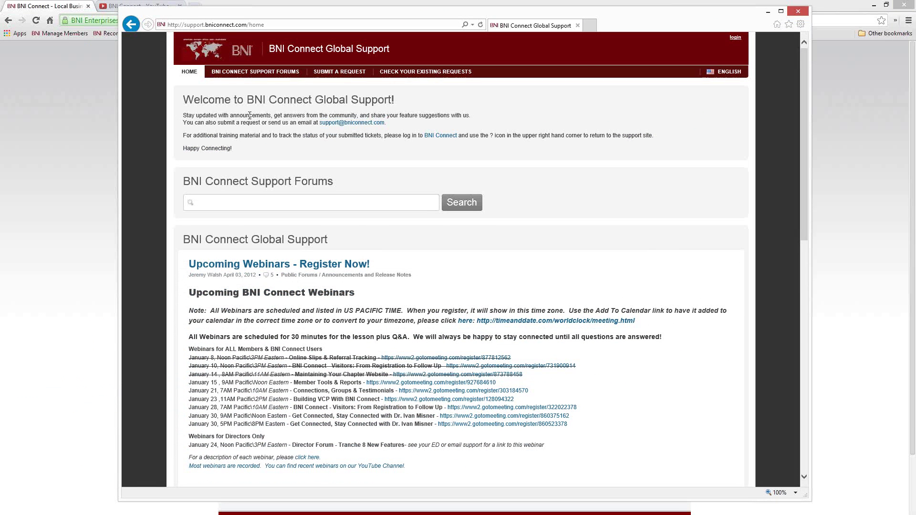
left_click(341, 74)
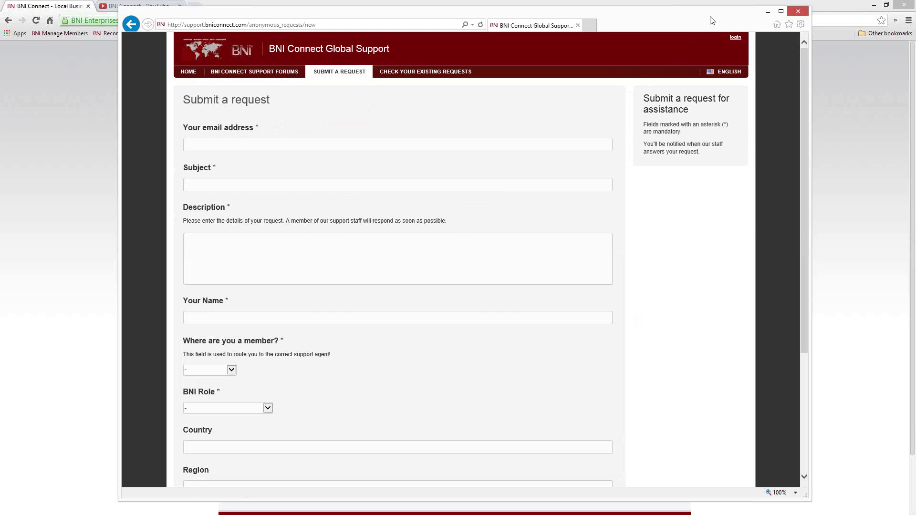
left_click(798, 11)
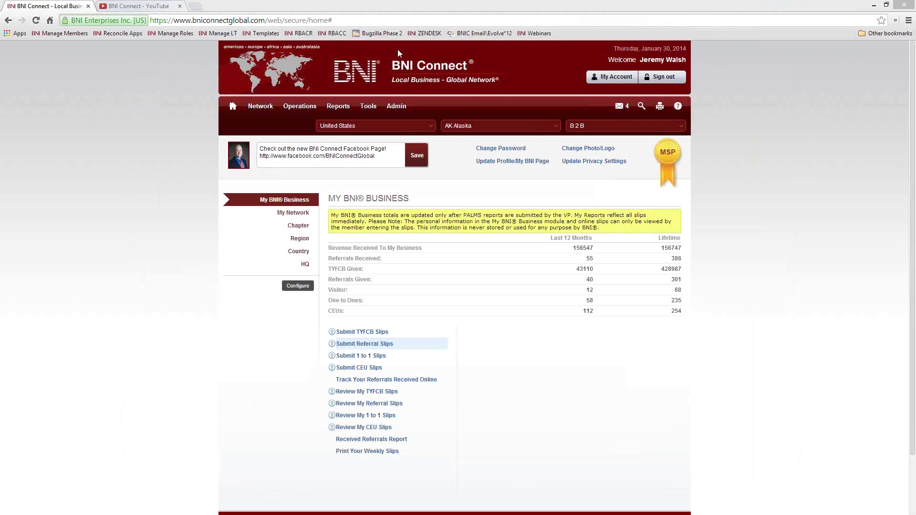
Step: Open the ZENDESK support site in a new tab and scroll down to Public Forums
right_click(415, 33)
left_click(431, 38)
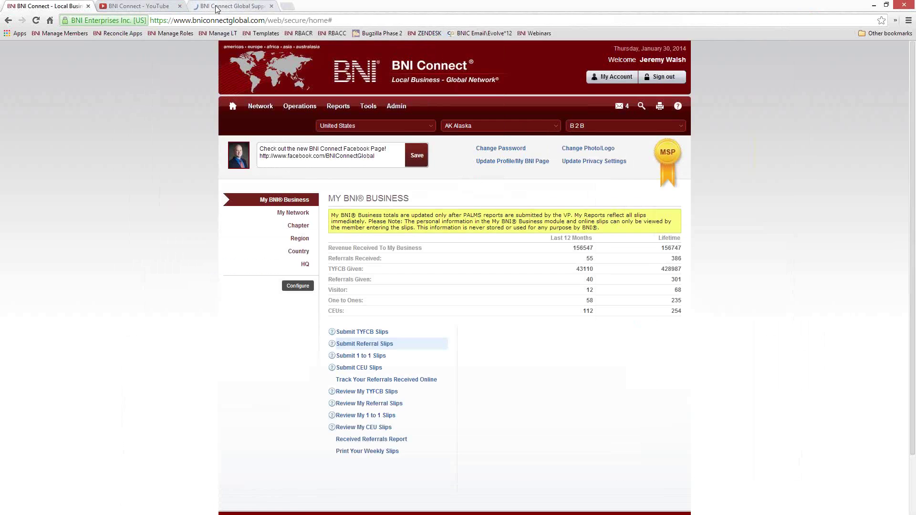
left_click(216, 7)
scroll(558, 300, "down", 7)
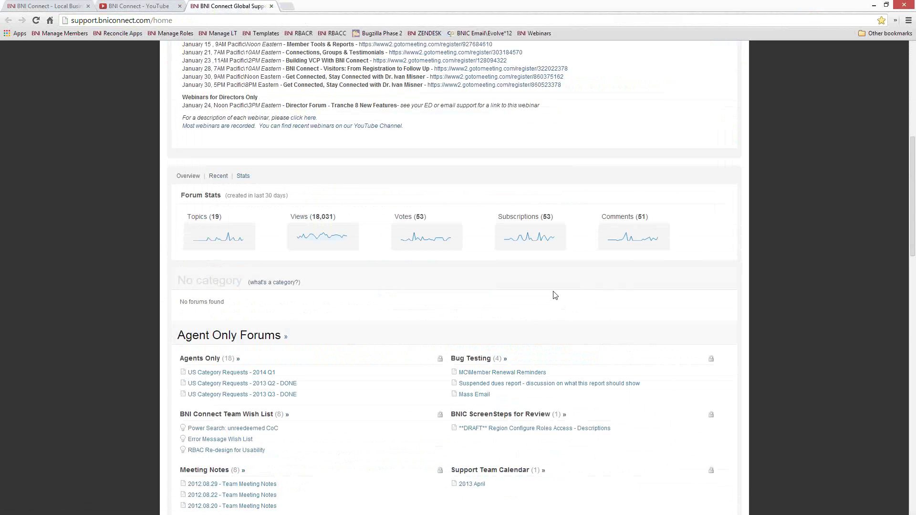
scroll(555, 295, "down", 15)
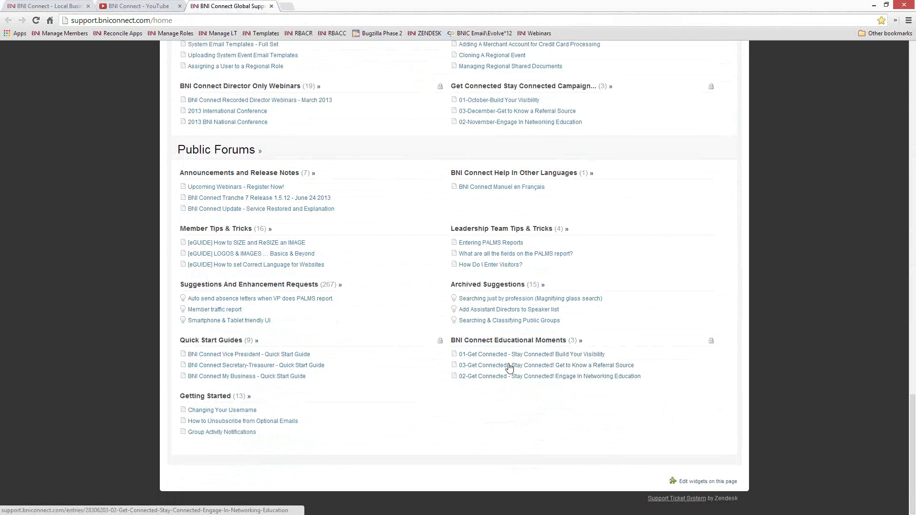
Step: Read the '01-Get Connected - Stay Connected! Build Your Visibility' article, then close it and return to BNI Connect
left_click(478, 355)
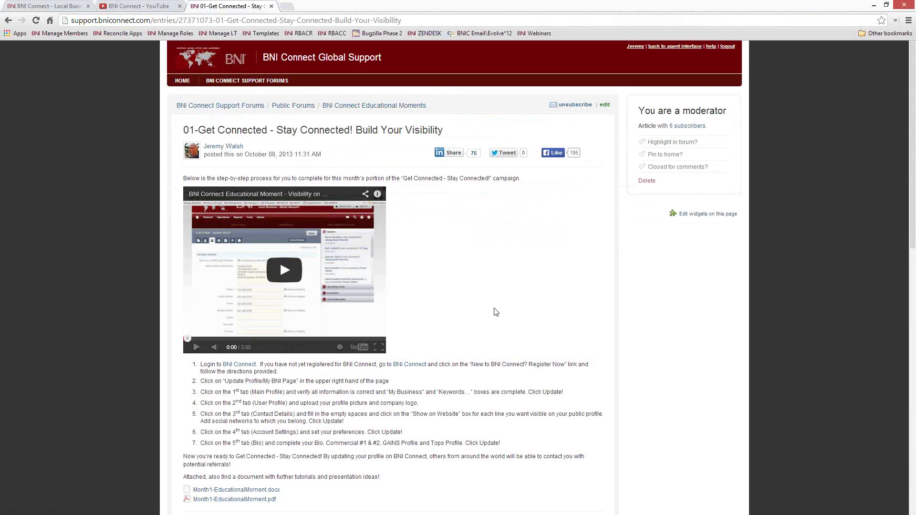
scroll(496, 311, "down", 4)
scroll(253, 432, "up", 2)
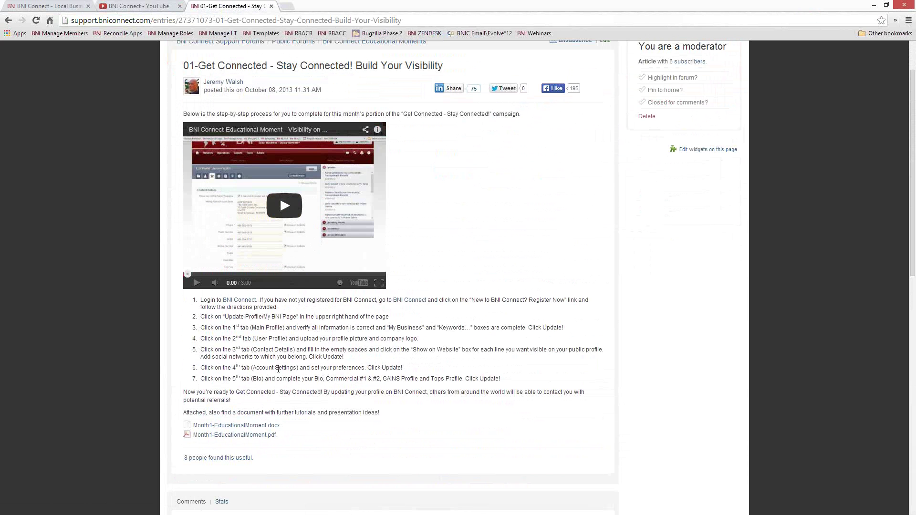
scroll(395, 352, "up", 2)
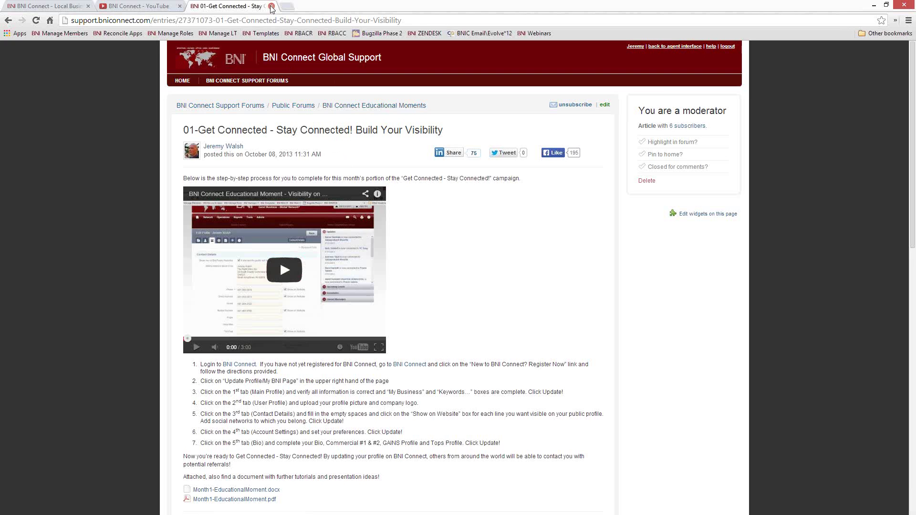
left_click(271, 7)
left_click(53, 6)
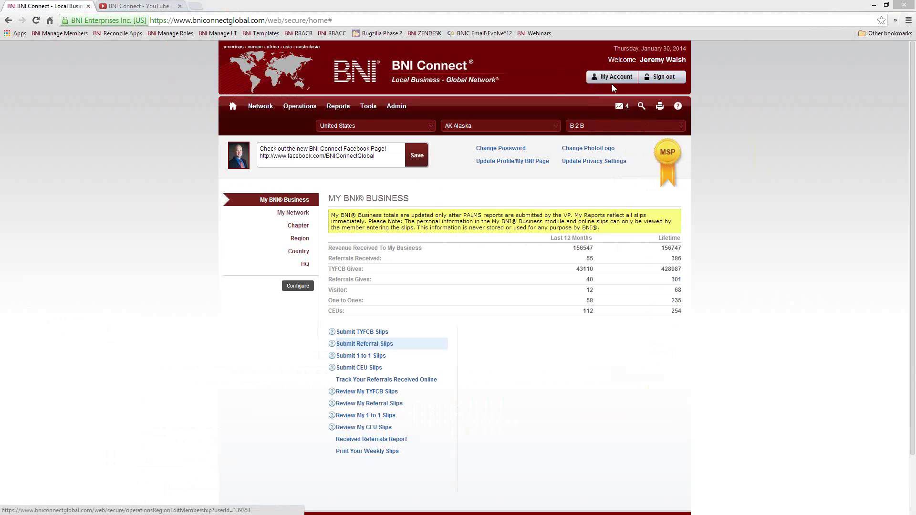
Step: From My Account, add a line with the member's NLS ID number above the My Business description
left_click(610, 82)
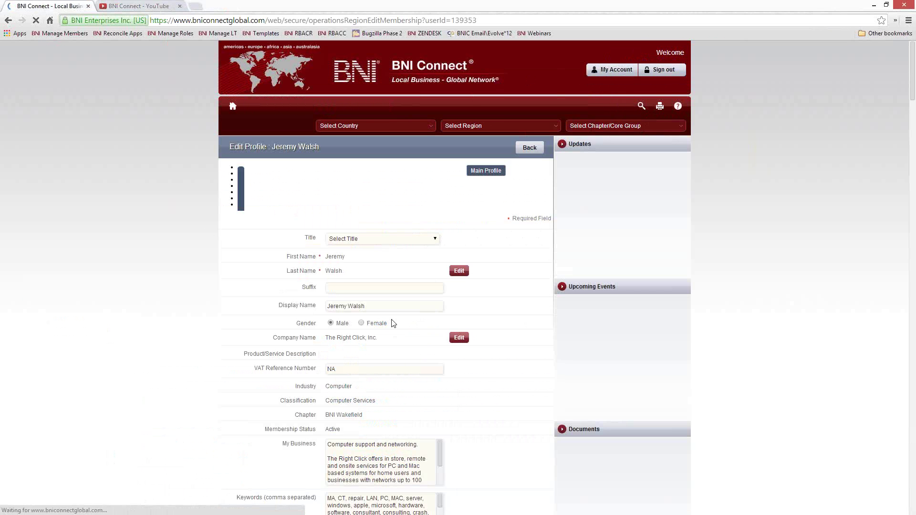
scroll(482, 321, "down", 2)
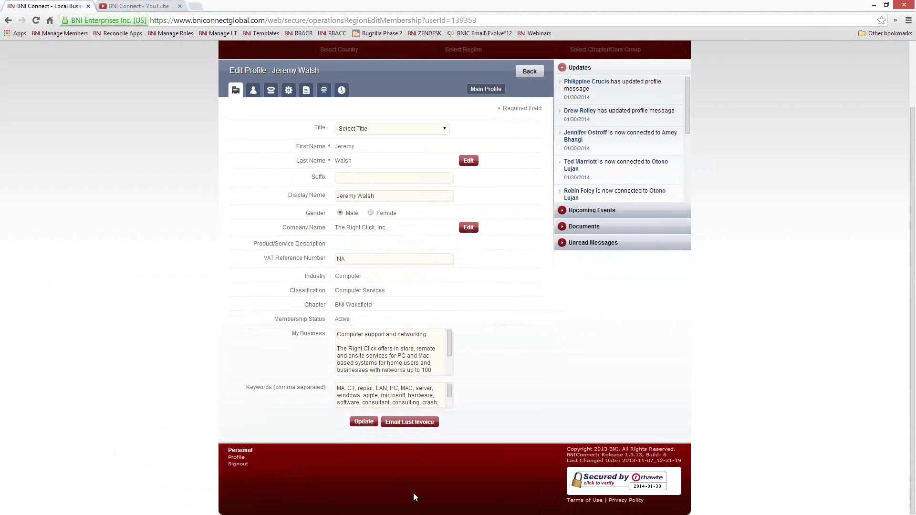
key("Return")
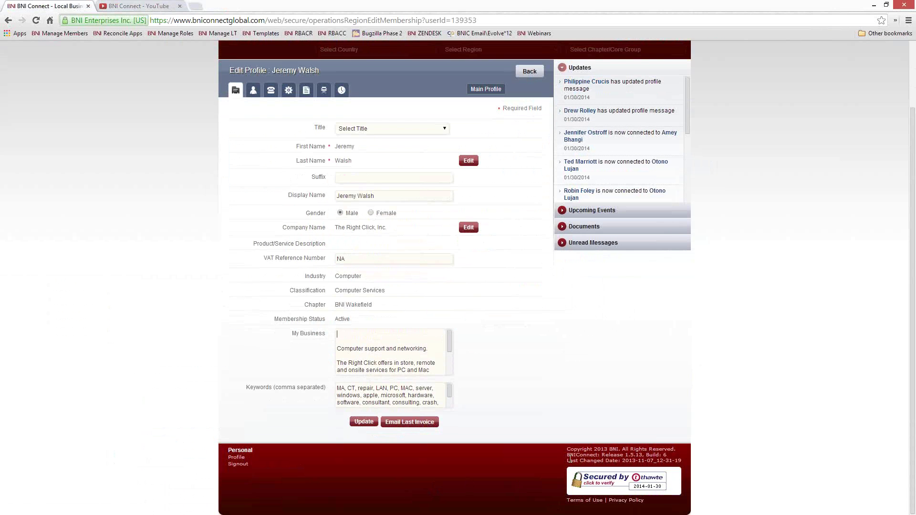
key("BackSpace")
key("BackSpace")
key("BackSpace")
Step: Open and dismiss the last-name change form, then go Back to the My BNI Business page
left_click(467, 162)
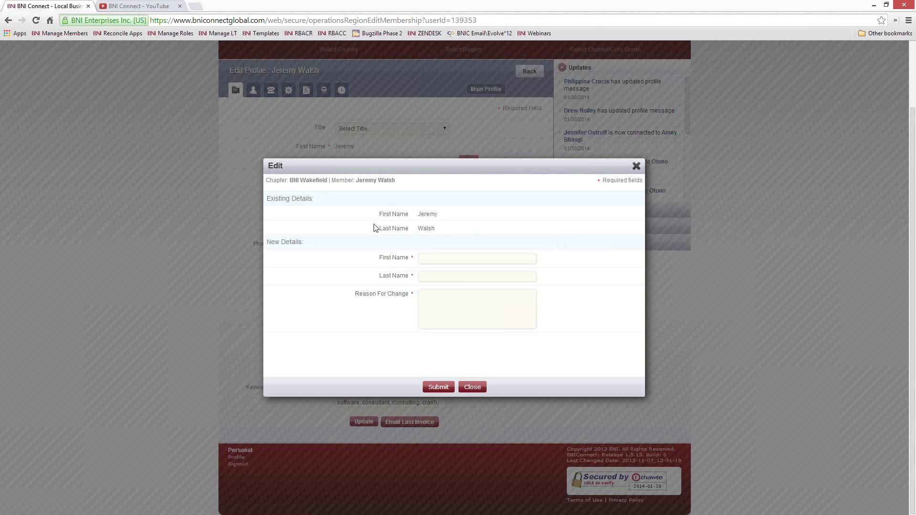
left_click(442, 277)
left_click(636, 167)
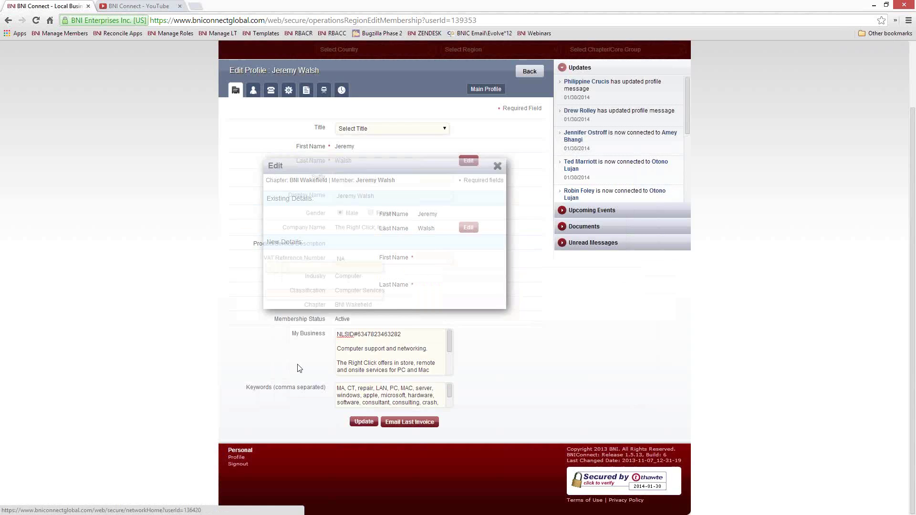
left_click_drag(408, 333, 319, 337)
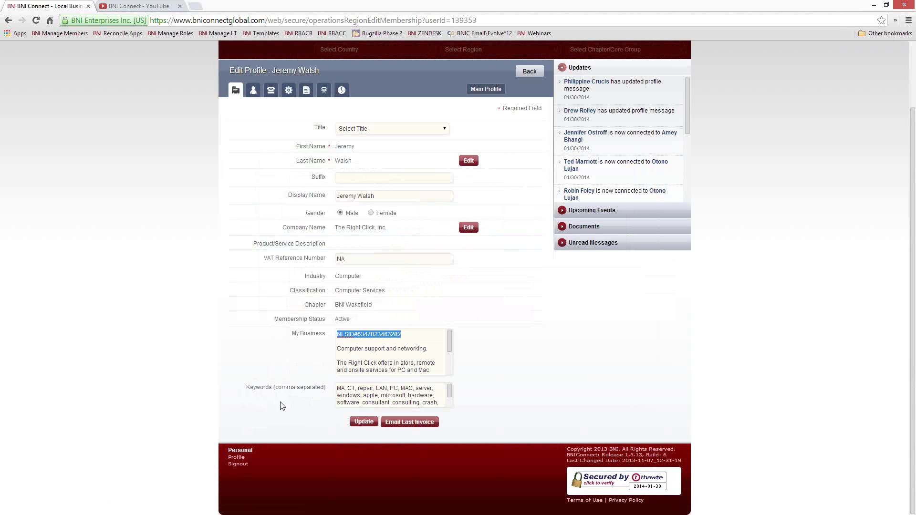
left_click(526, 77)
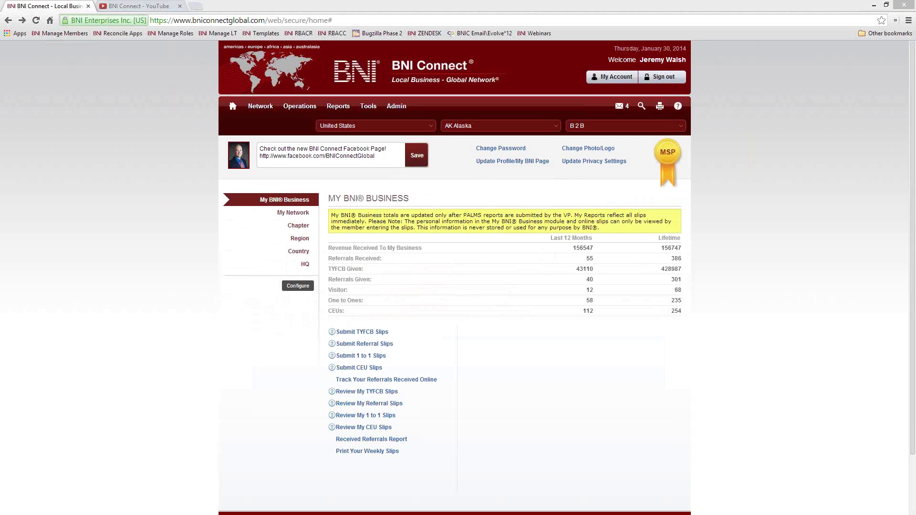
Step: Run the weekly slips report from 01/01/2014 to 01/30/2014, look it over, and close it
left_click(365, 452)
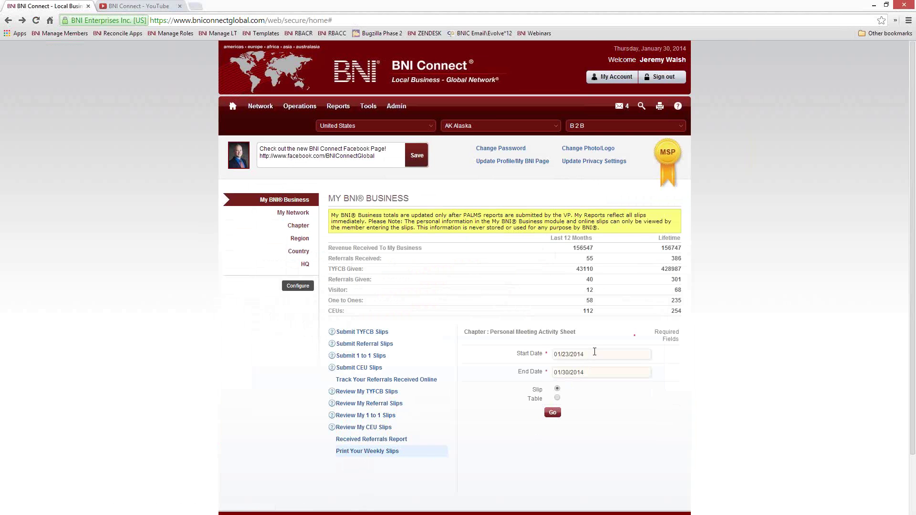
left_click(560, 357)
left_click(597, 389)
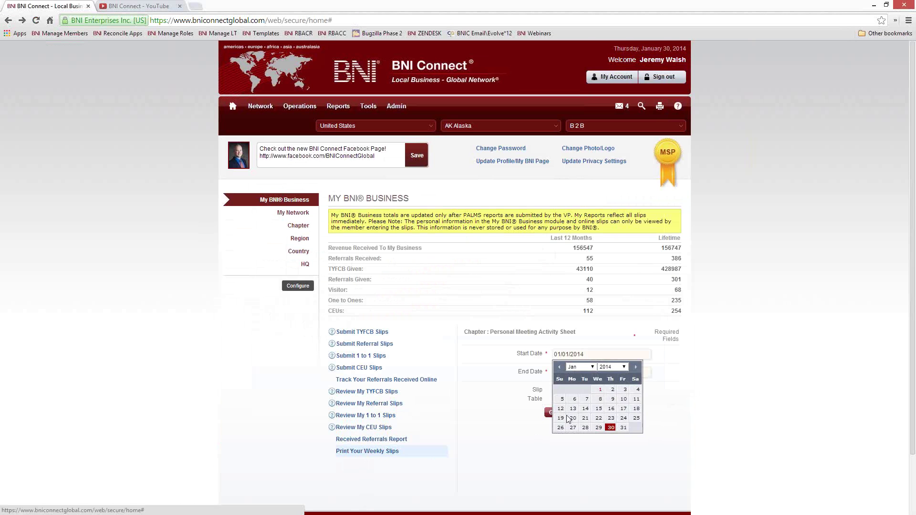
left_click(553, 412)
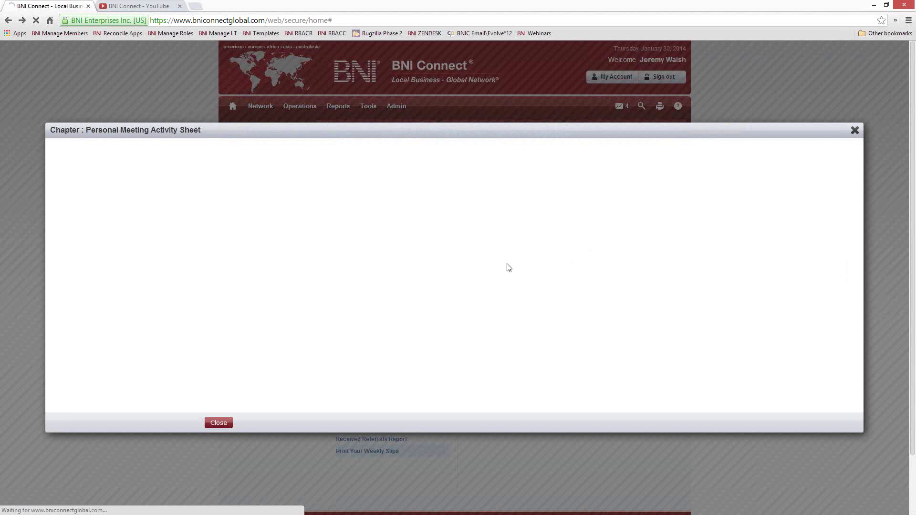
scroll(468, 253, "down", 5)
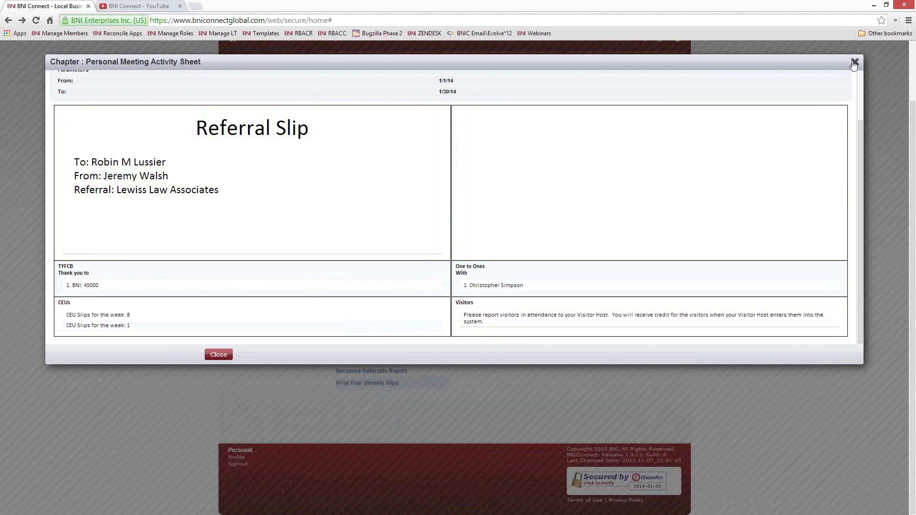
left_click(854, 63)
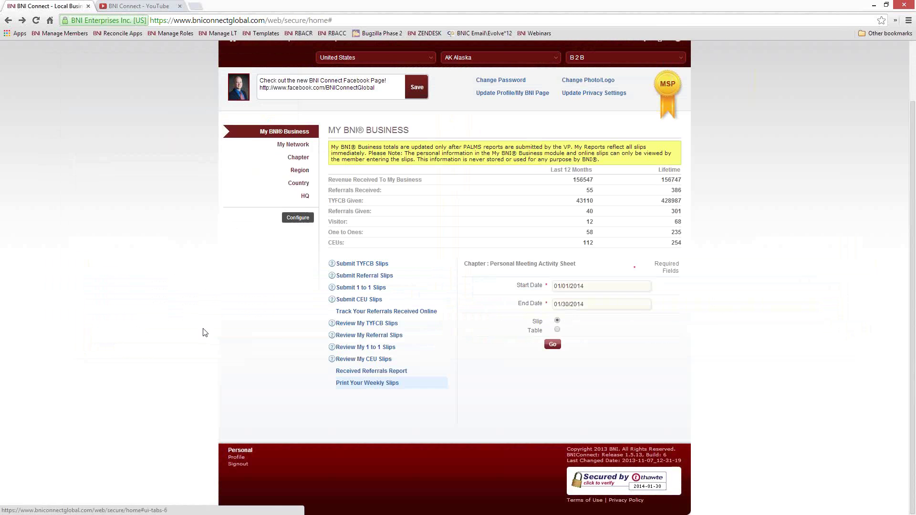
scroll(203, 333, "up", 1)
scroll(203, 332, "up", 1)
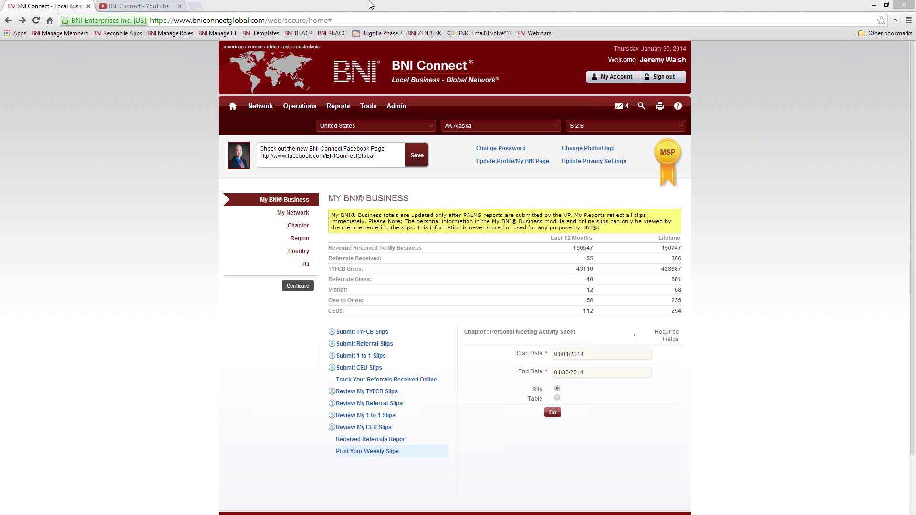
Step: Switch the region to RI Rhode Island via 'rho' and the chapter to BNI Wakefield via 'wak'
left_click(512, 125)
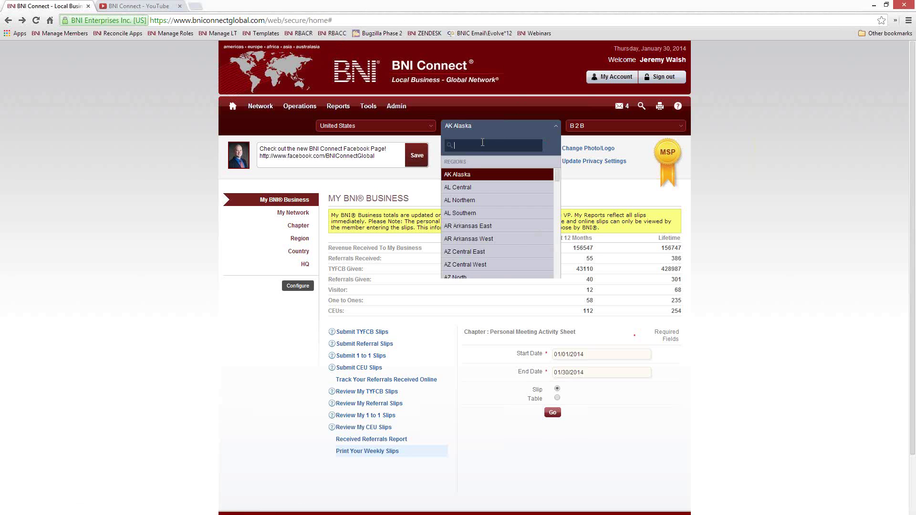
type("rho")
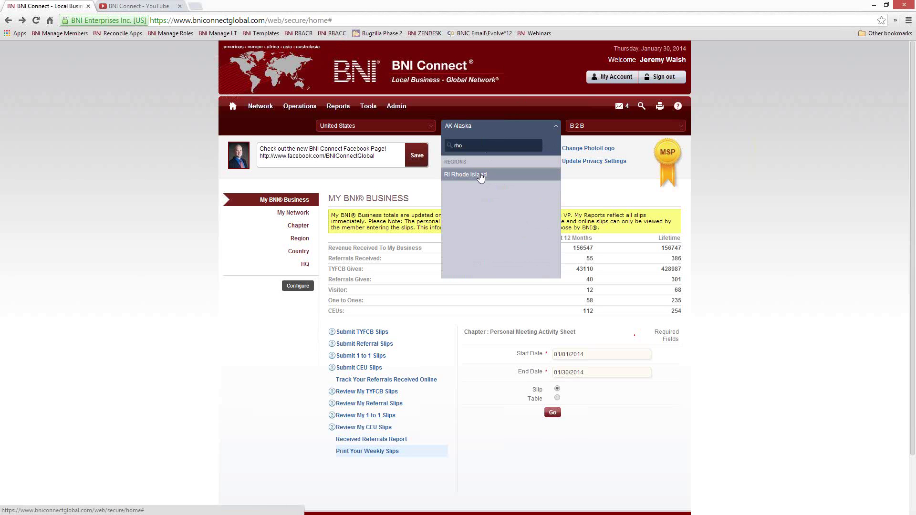
key("Return")
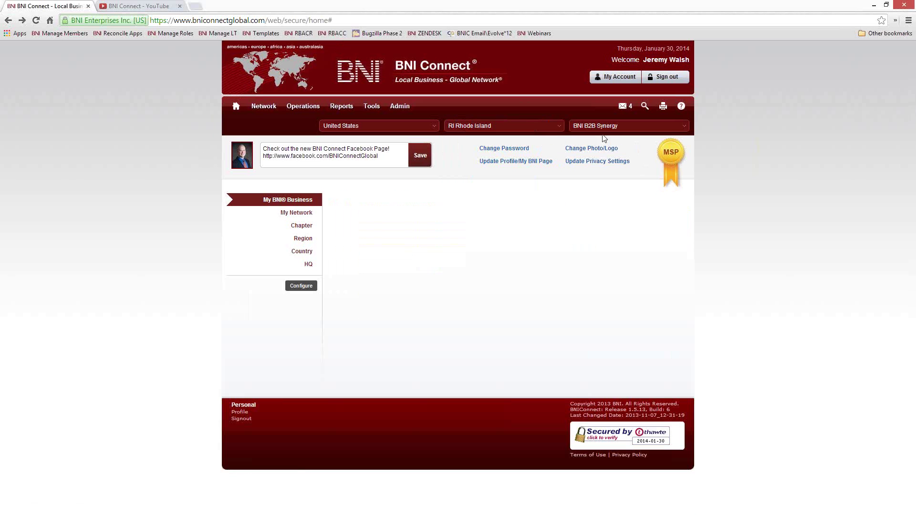
left_click(591, 126)
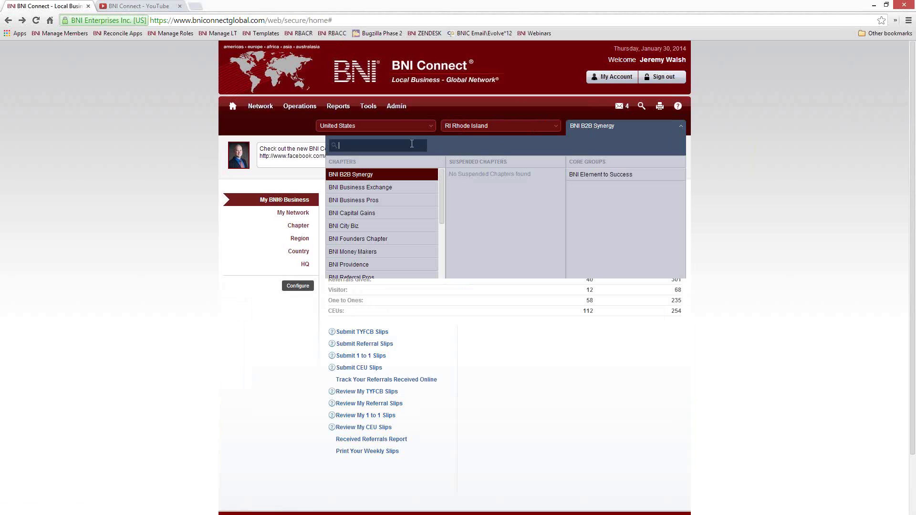
type("wake")
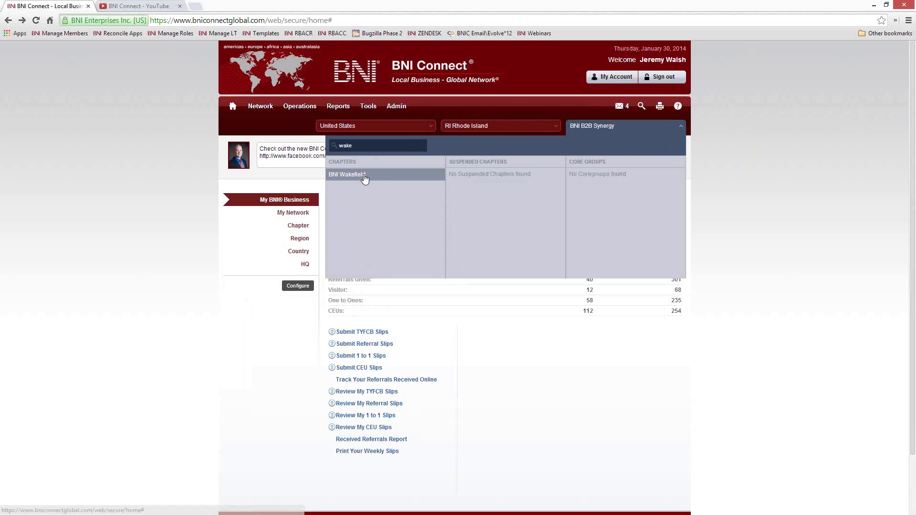
left_click(363, 175)
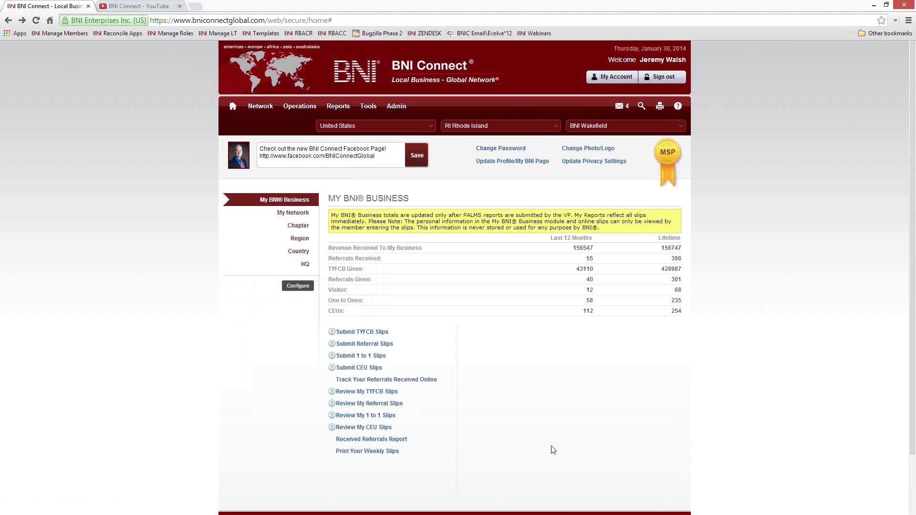
left_click(332, 107)
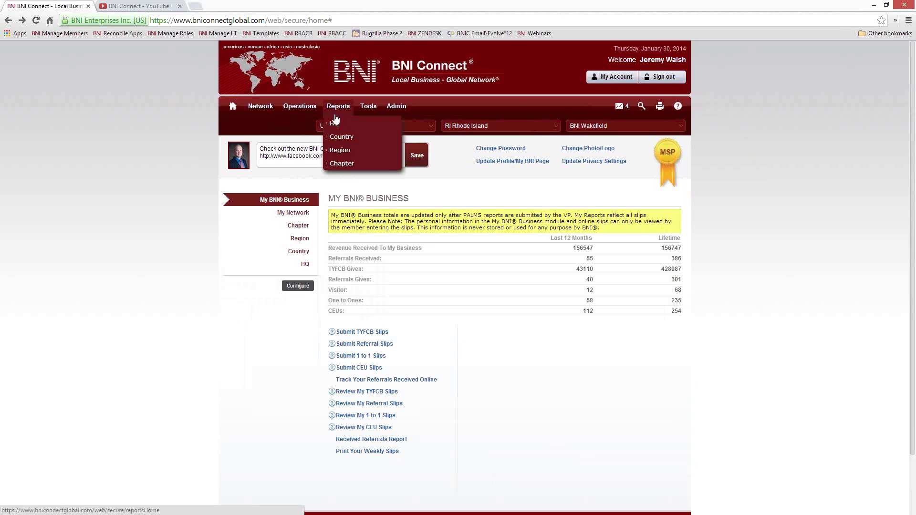
Step: Open Chapter > Member Details > View Member GAINS and choose a member from the Member Name list
left_click(354, 164)
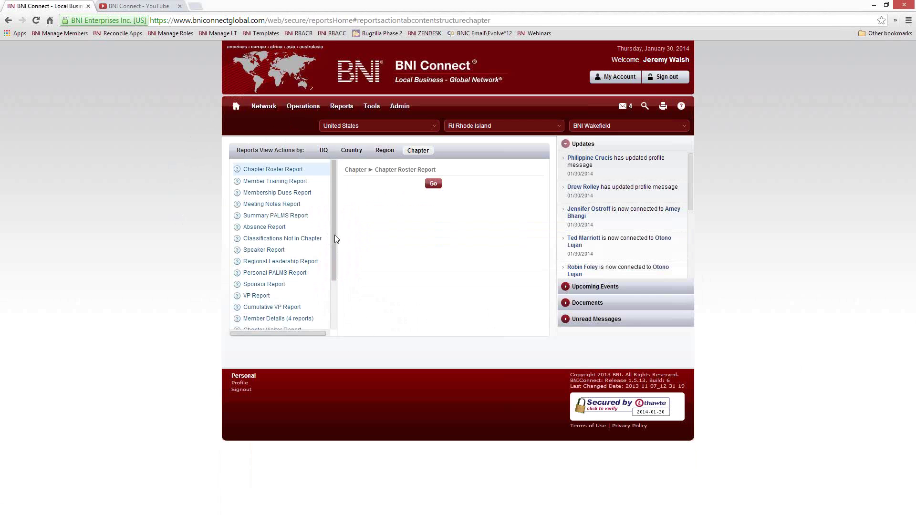
left_click_drag(335, 235, 334, 291)
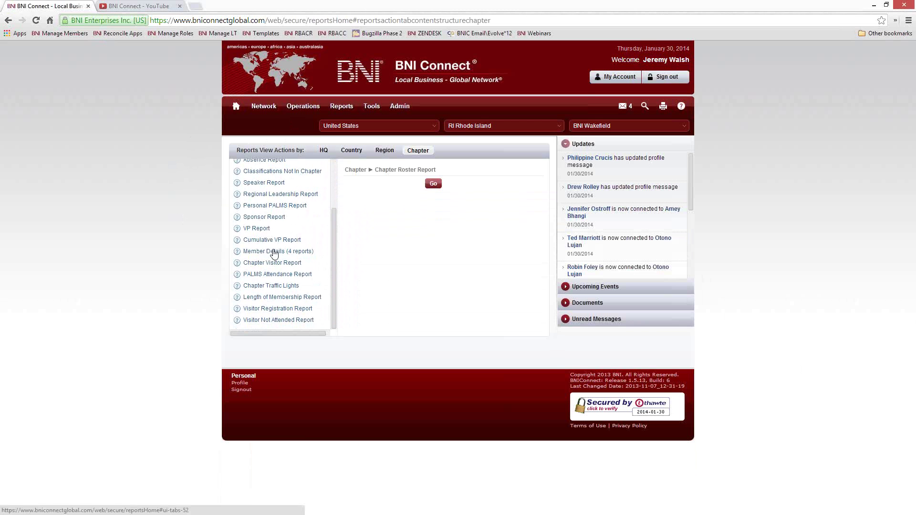
left_click(274, 253)
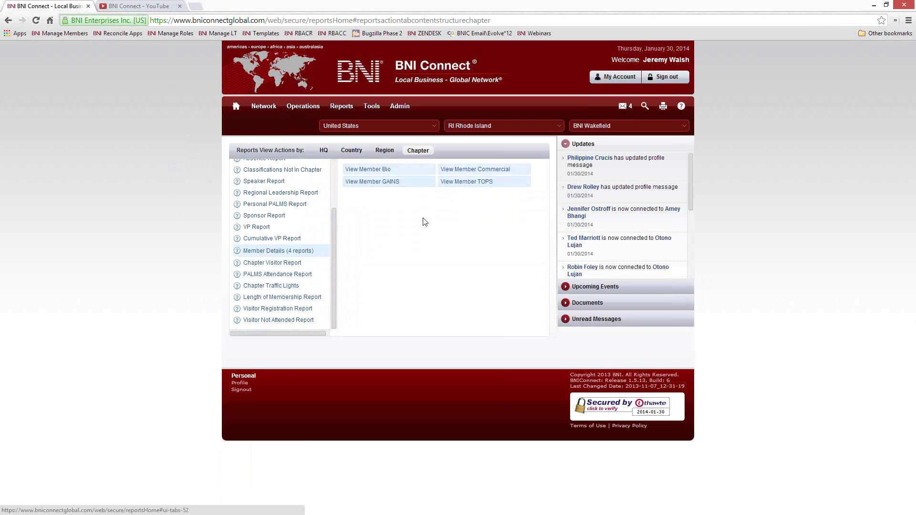
left_click(380, 183)
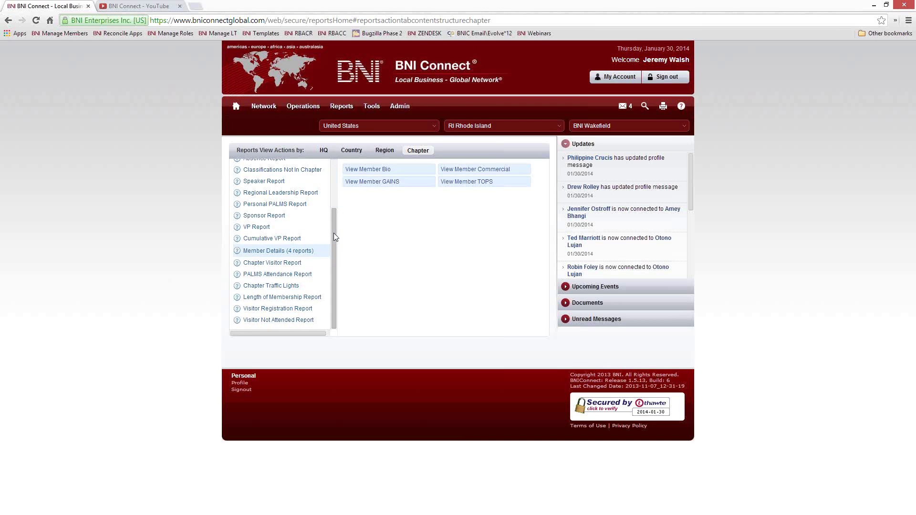
left_click(497, 190)
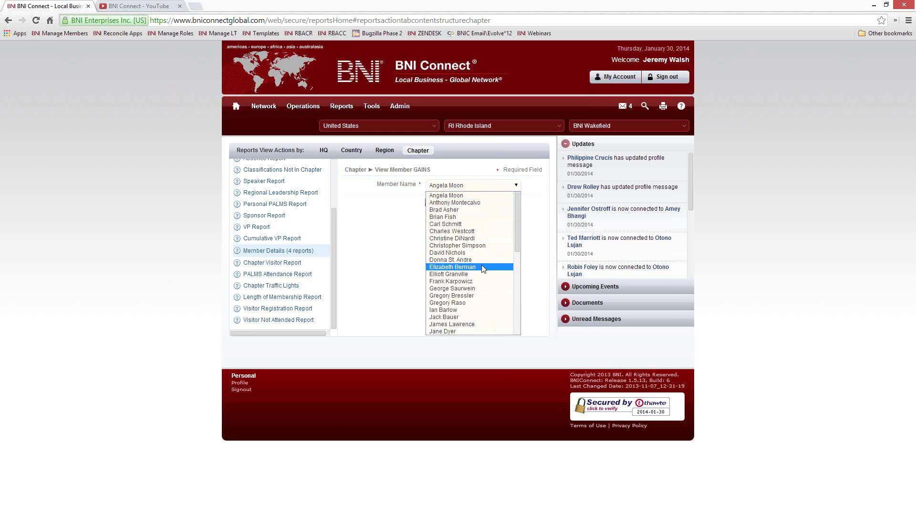
scroll(482, 268, "down", 6)
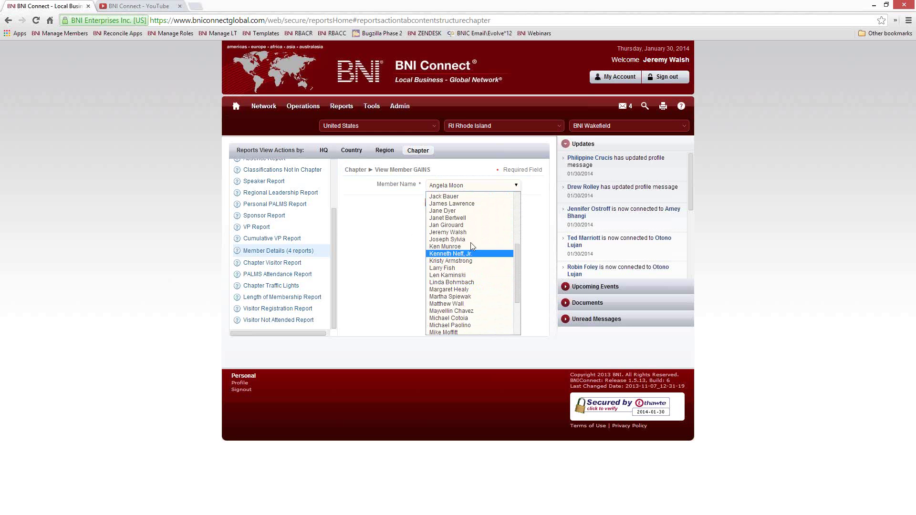
left_click(451, 232)
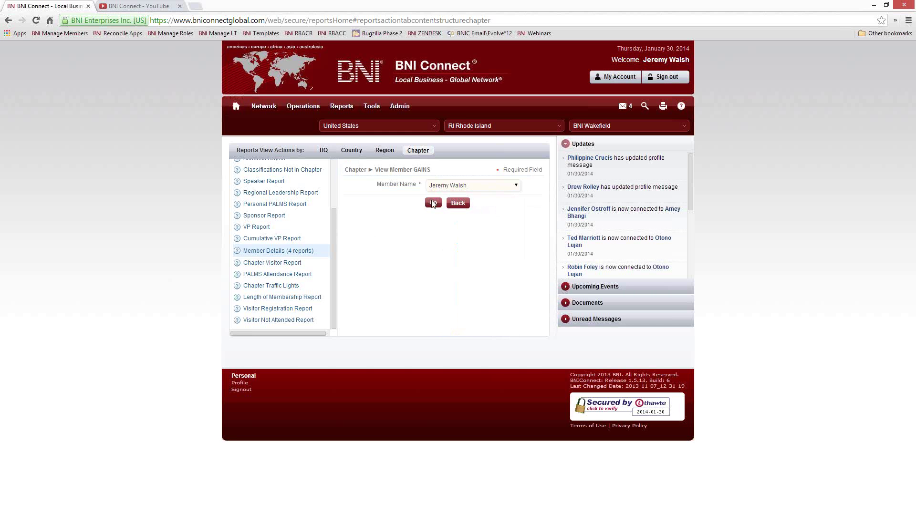
Step: Run the member's GAINS report, view their Bio and TOPS reports, then return to the home page
left_click(436, 203)
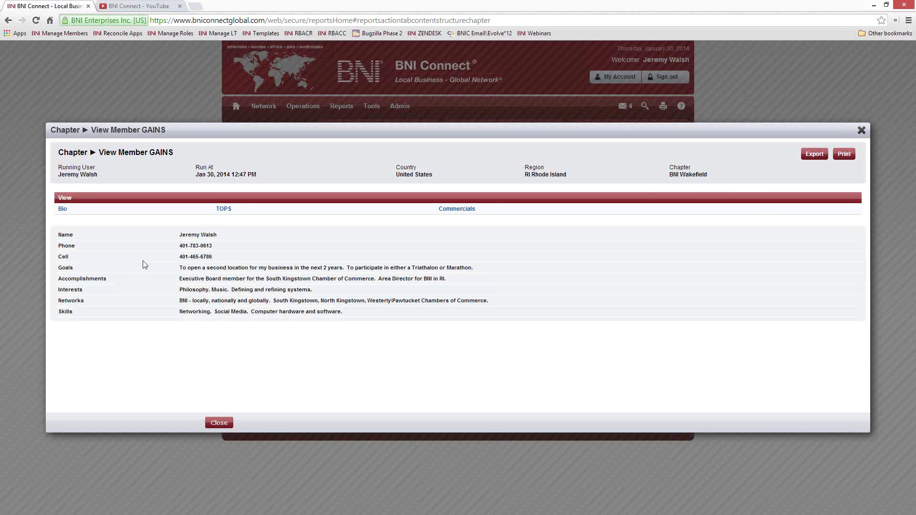
left_click(63, 211)
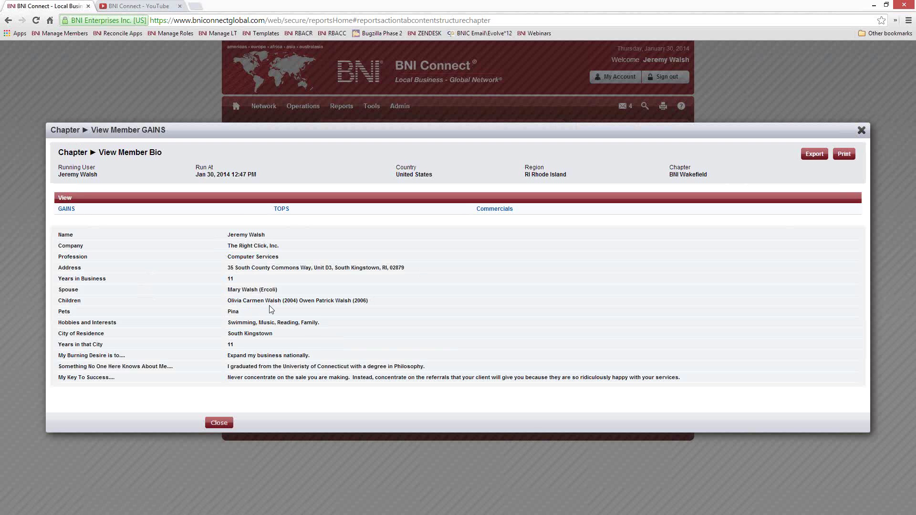
left_click(281, 209)
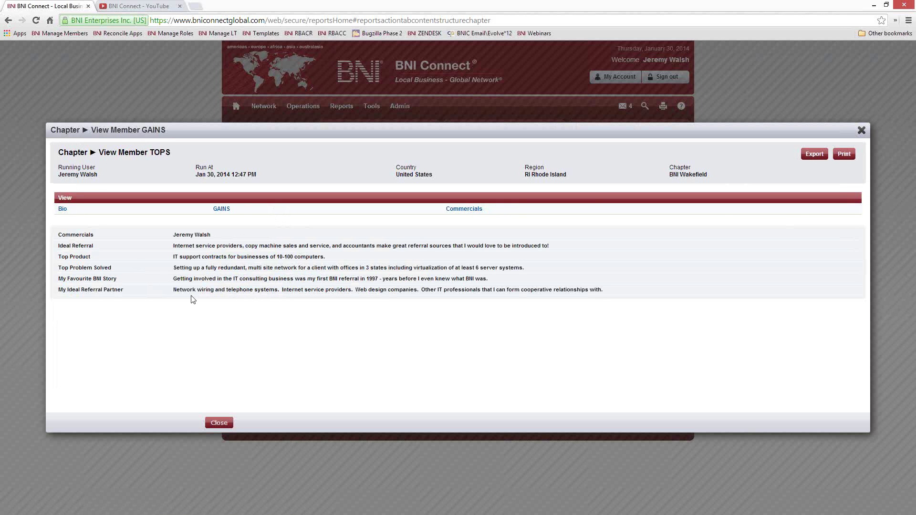
left_click(861, 131)
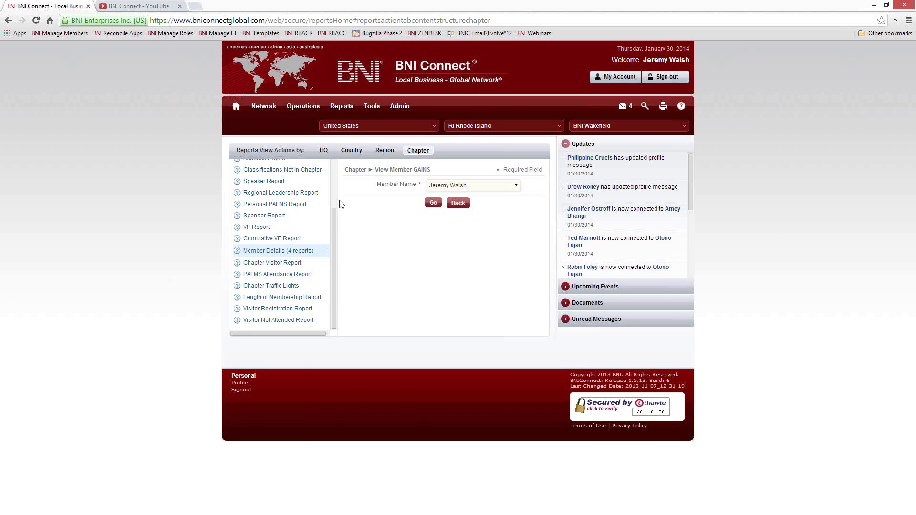
left_click(236, 107)
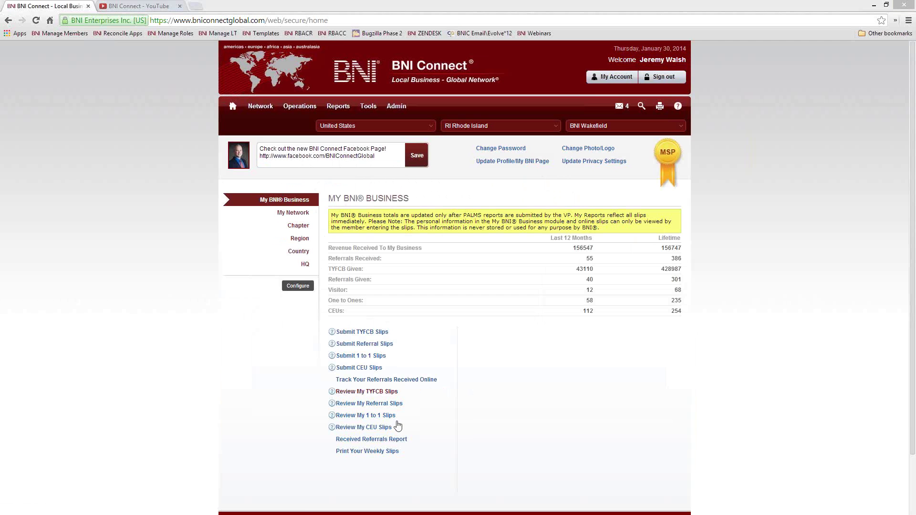
Step: Look over the Submit CEU Slips form, trying the course title field, and close it without submitting
left_click(365, 372)
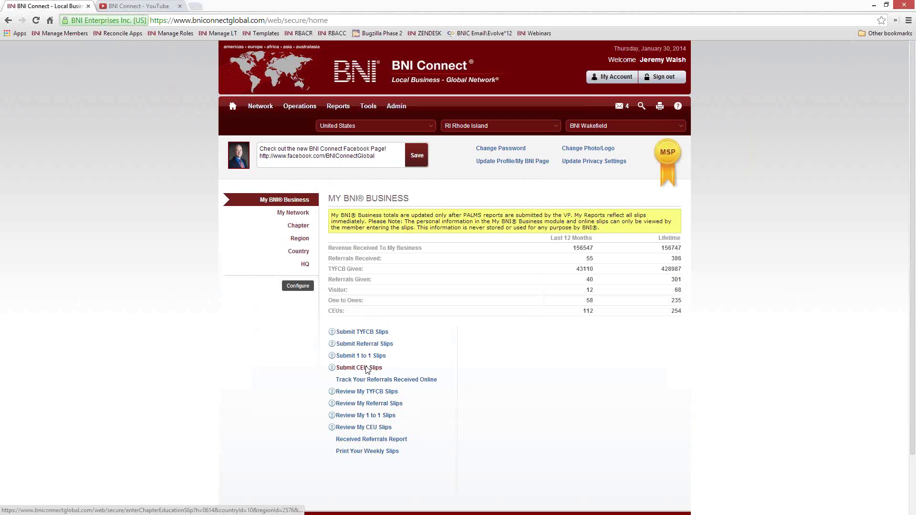
left_click_drag(365, 265, 224, 265)
left_click(593, 265)
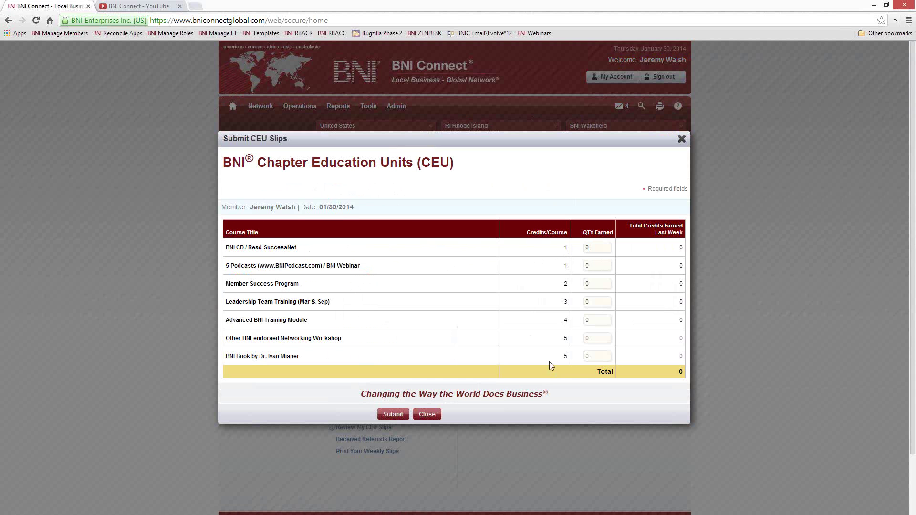
type("1")
left_click(681, 138)
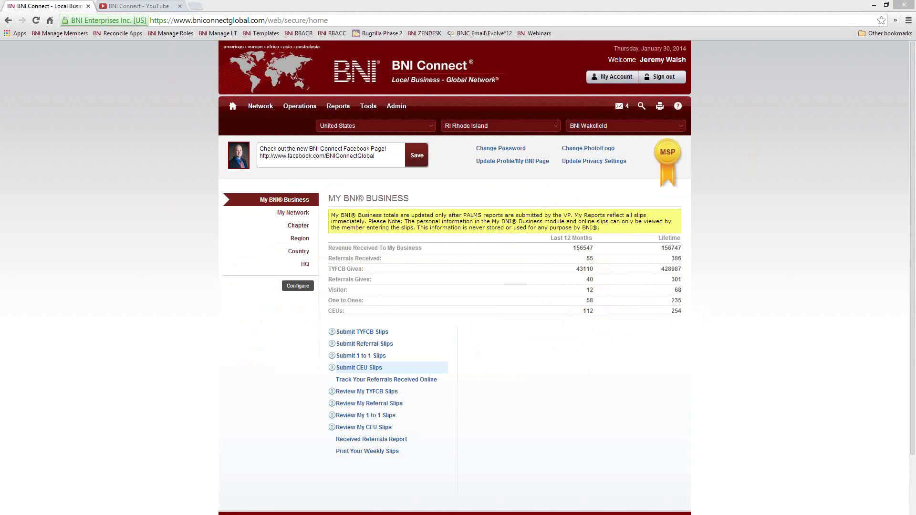
left_click(365, 343)
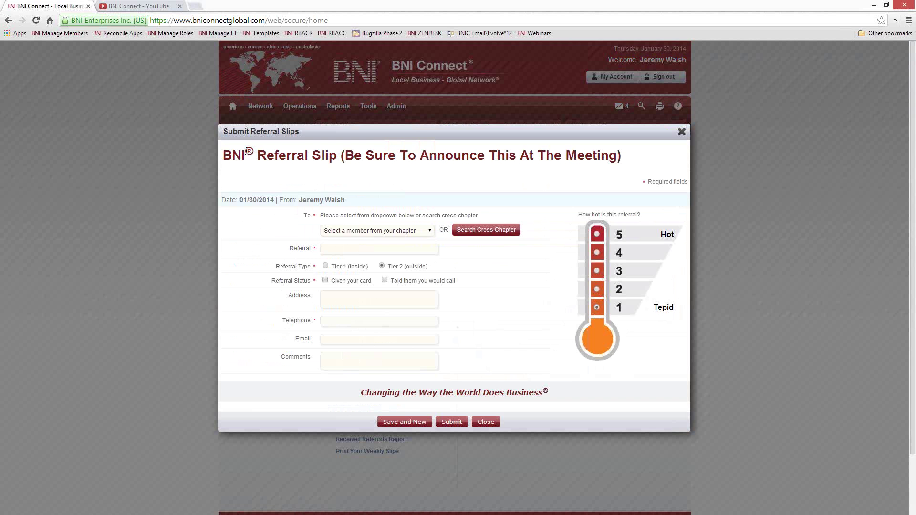
left_click(682, 133)
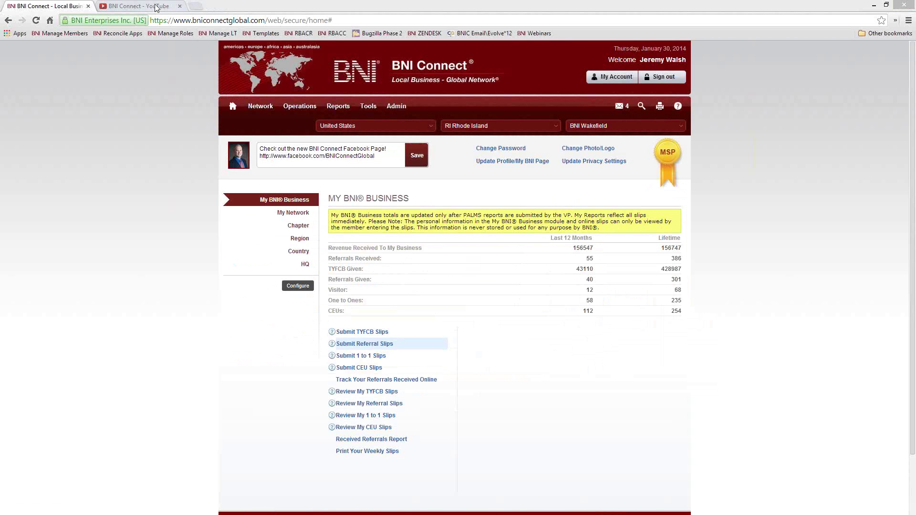
left_click(138, 6)
Step: Replace the YouTube address with bnisuccessnet.com to load SuccessNet Online
double_click(166, 18)
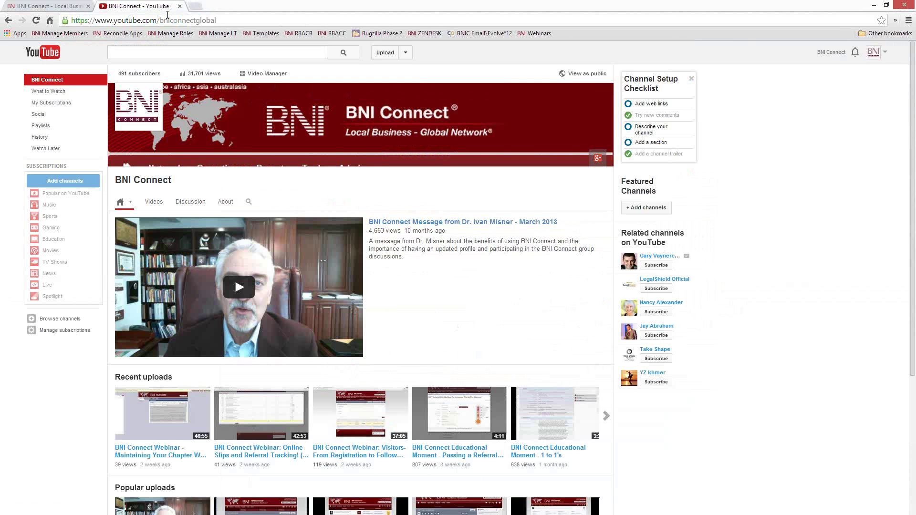
triple_click(170, 19)
type("bnisuccessnet.com")
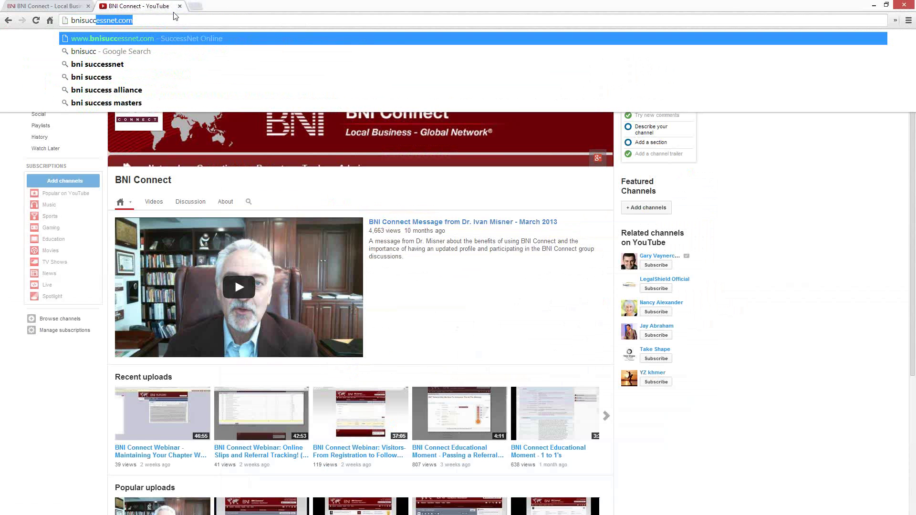
key("Return")
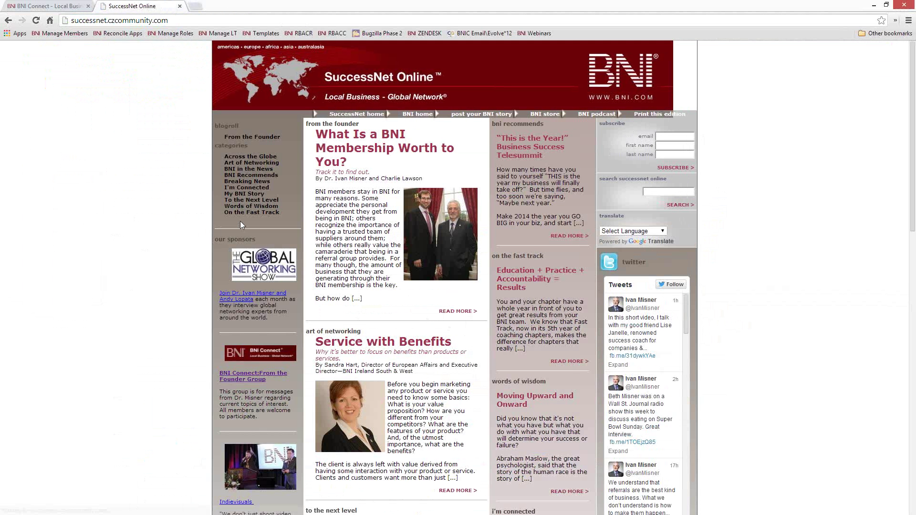
Step: Open the I'm Connected category and scroll through its member success articles and back up
left_click(246, 188)
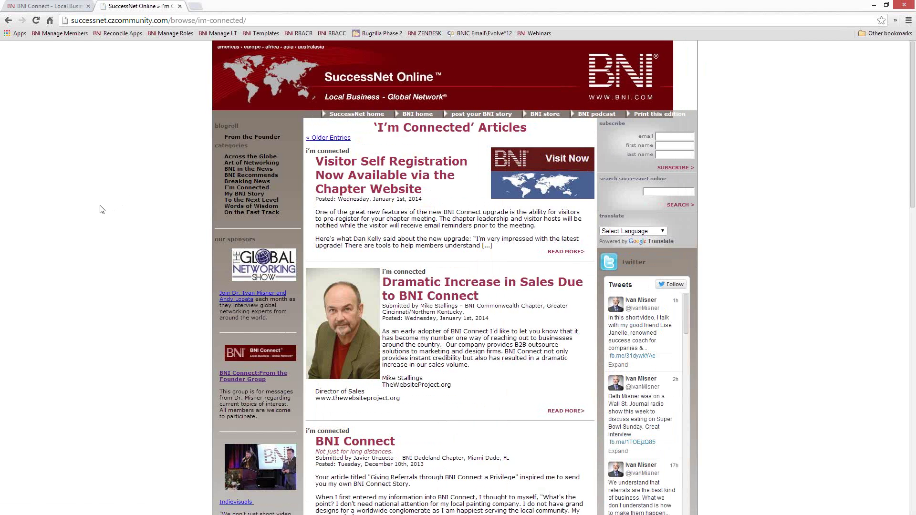
scroll(100, 209, "down", 3)
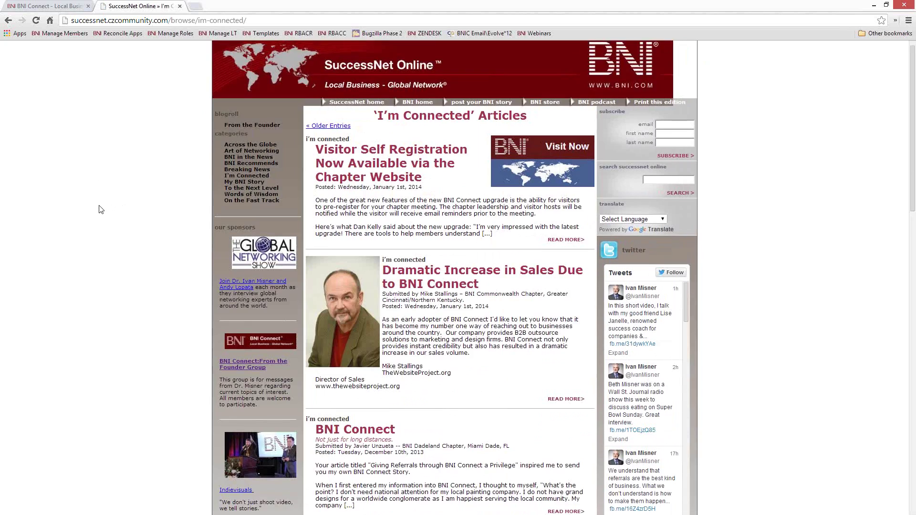
scroll(100, 209, "down", 4)
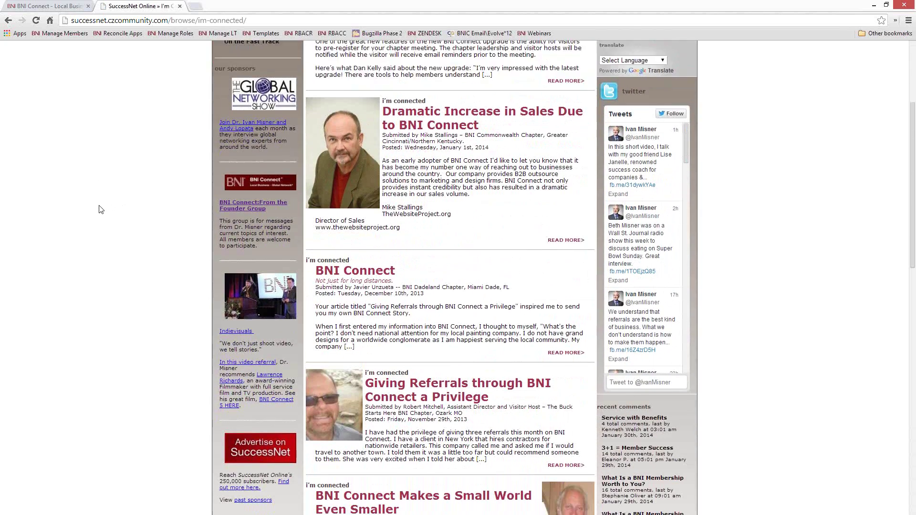
scroll(97, 208, "down", 2)
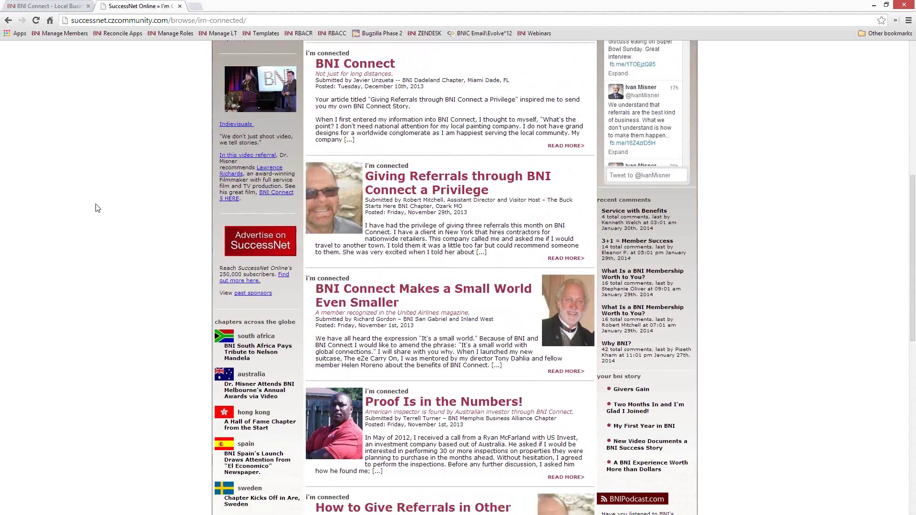
scroll(93, 204, "down", 1)
scroll(92, 204, "down", 3)
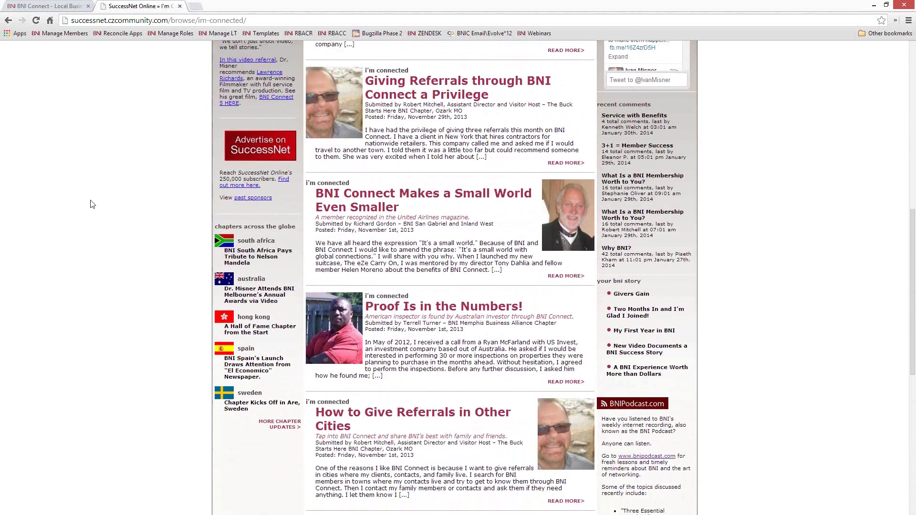
scroll(92, 204, "down", 1)
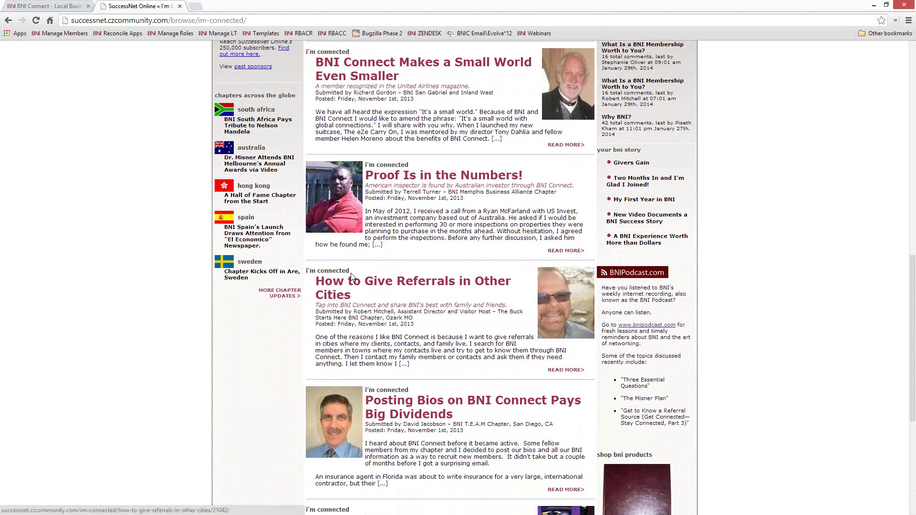
scroll(349, 270, "up", 2)
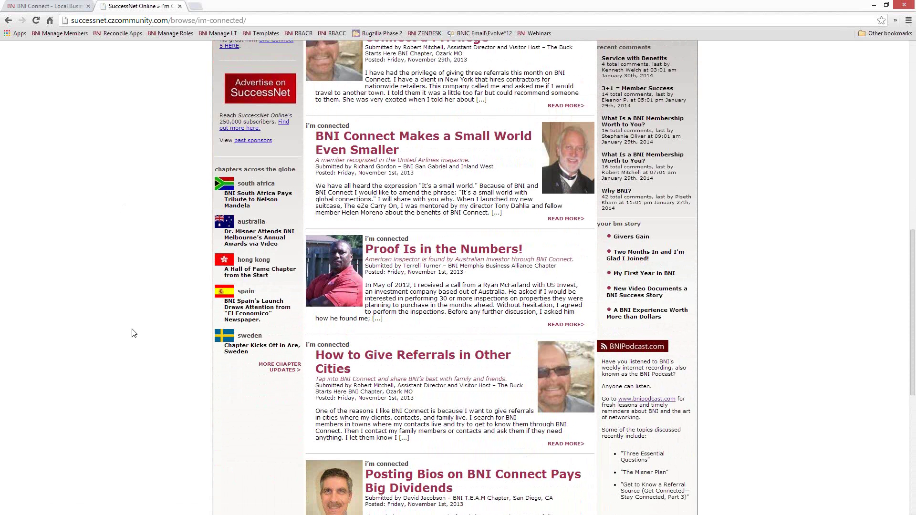
scroll(134, 333, "down", 3)
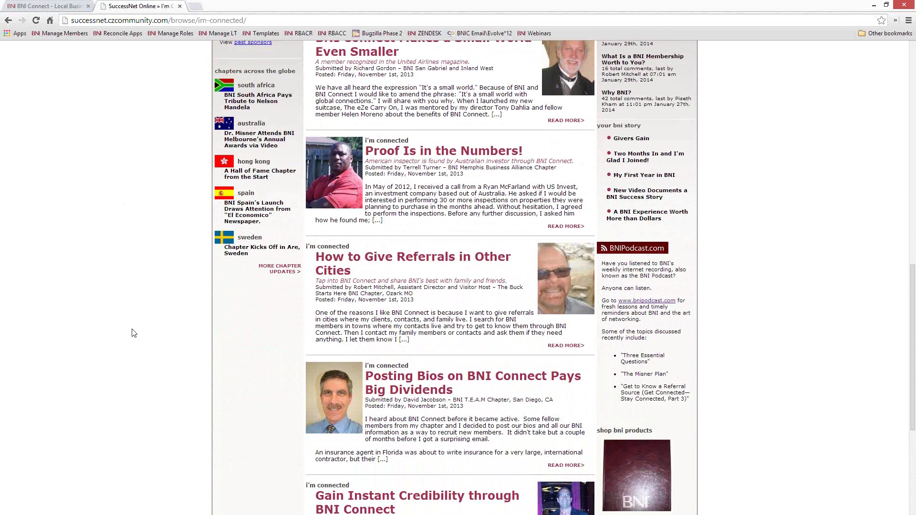
scroll(134, 333, "down", 3)
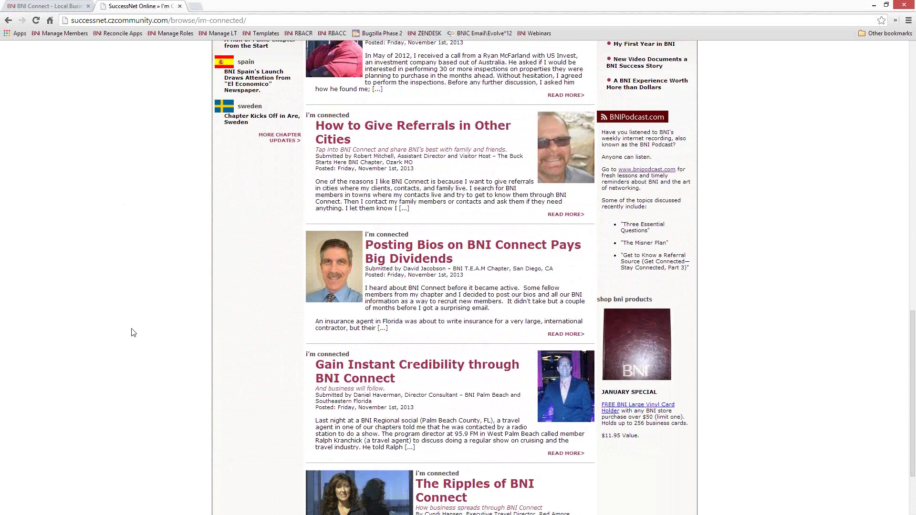
scroll(134, 333, "down", 2)
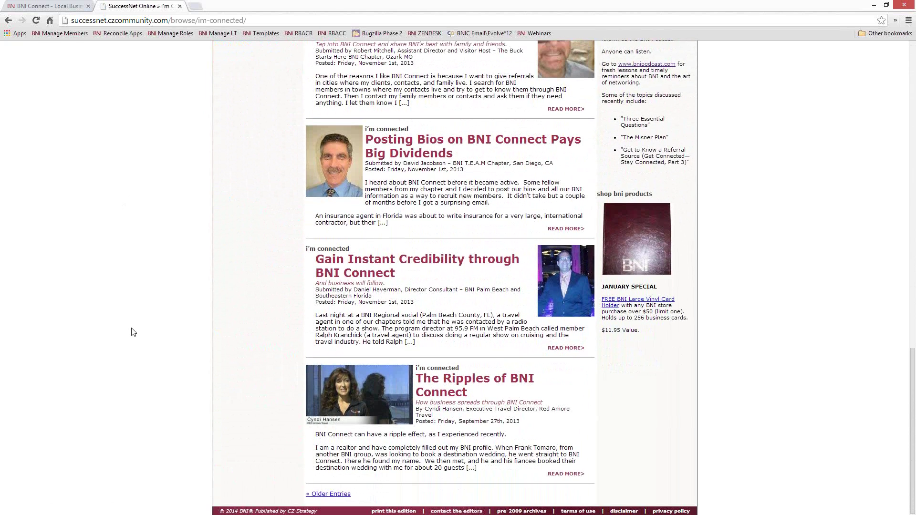
scroll(134, 332, "up", 10)
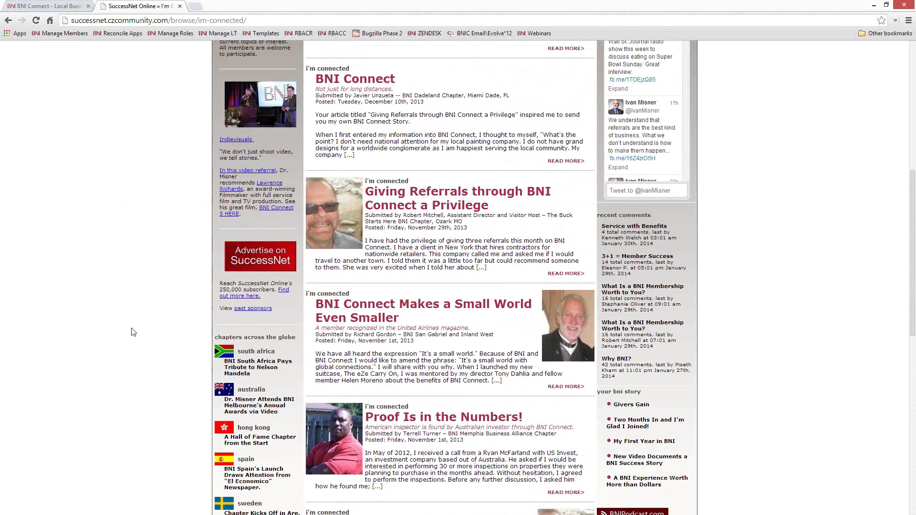
scroll(133, 333, "up", 8)
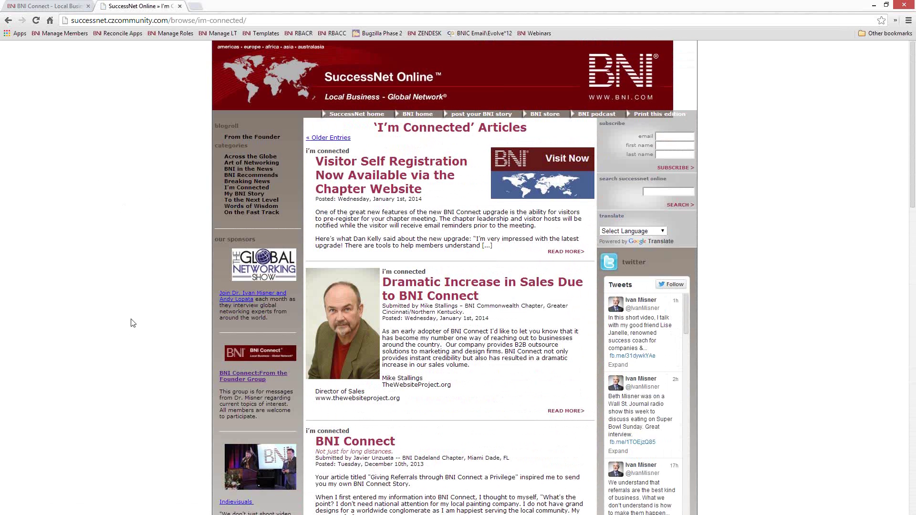